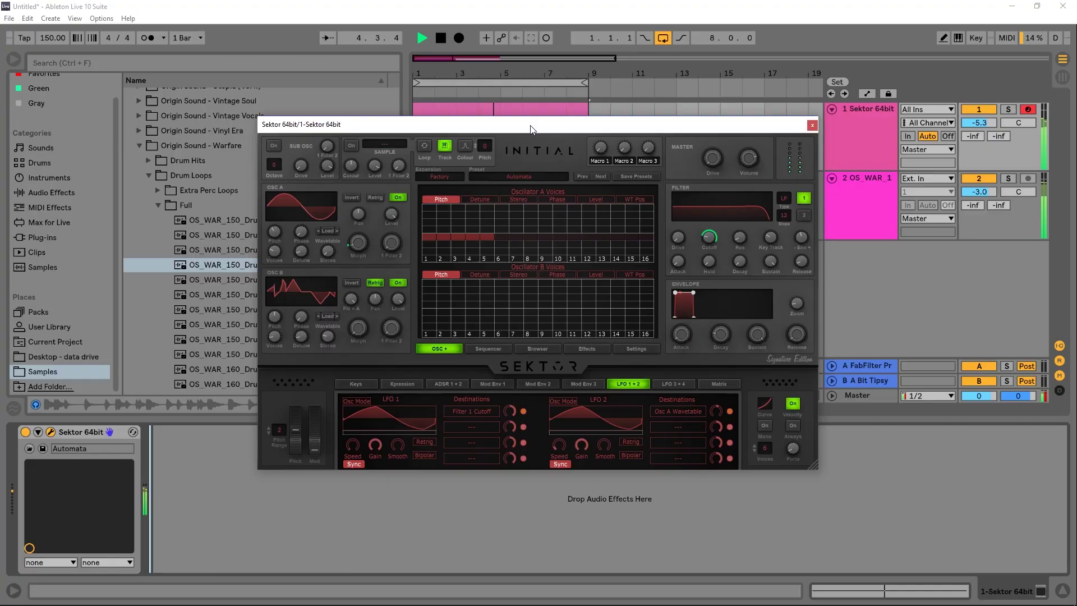
Show the Automata preset's step sequencer grid, scroll it up, and stop playback.
click(530, 349)
click(497, 348)
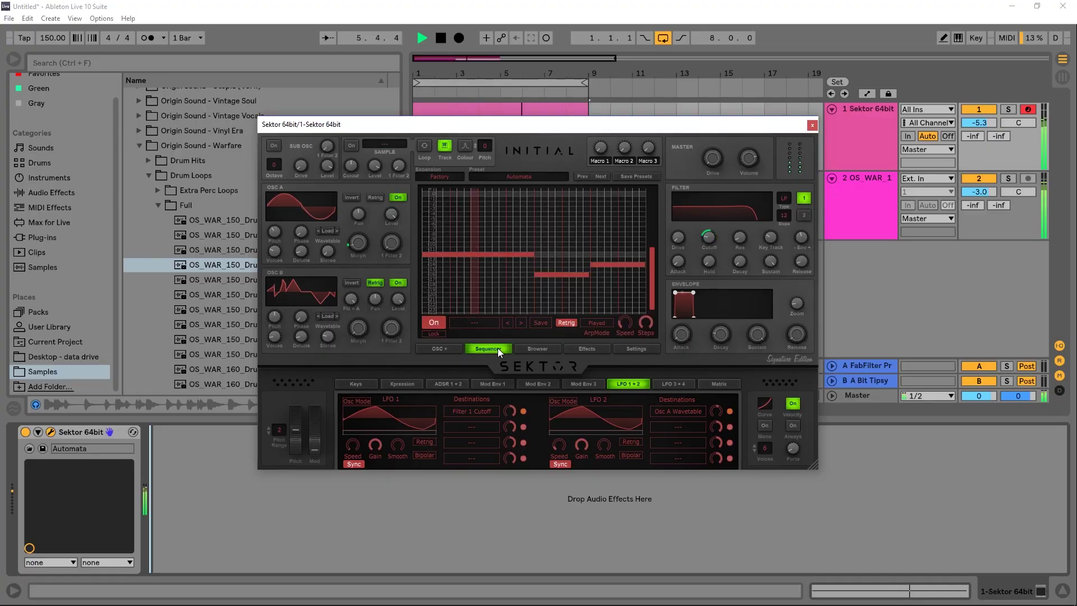
drag(651, 287, 660, 224)
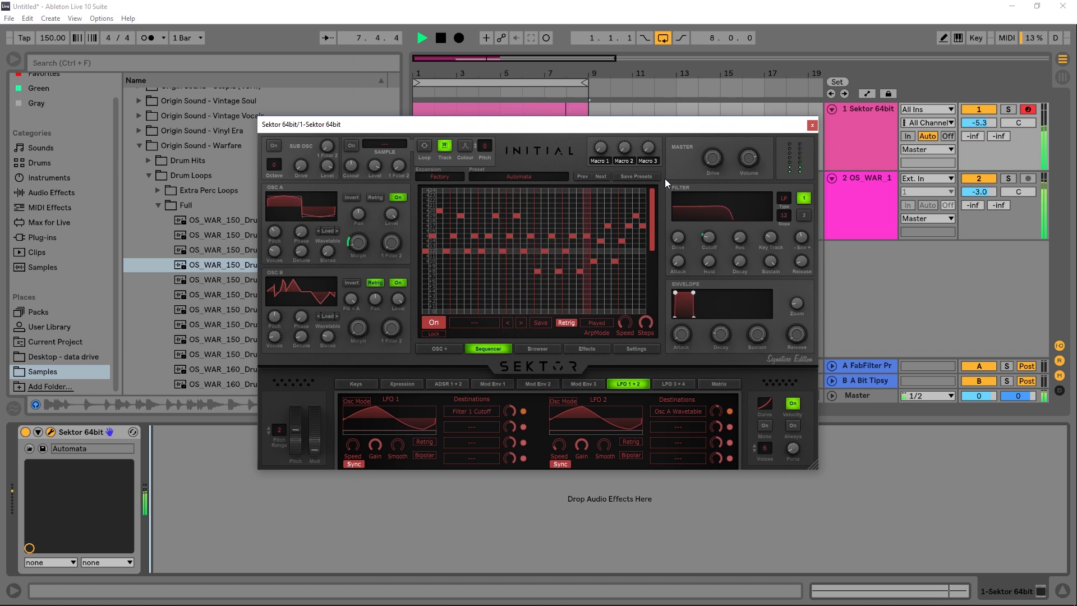
key(space)
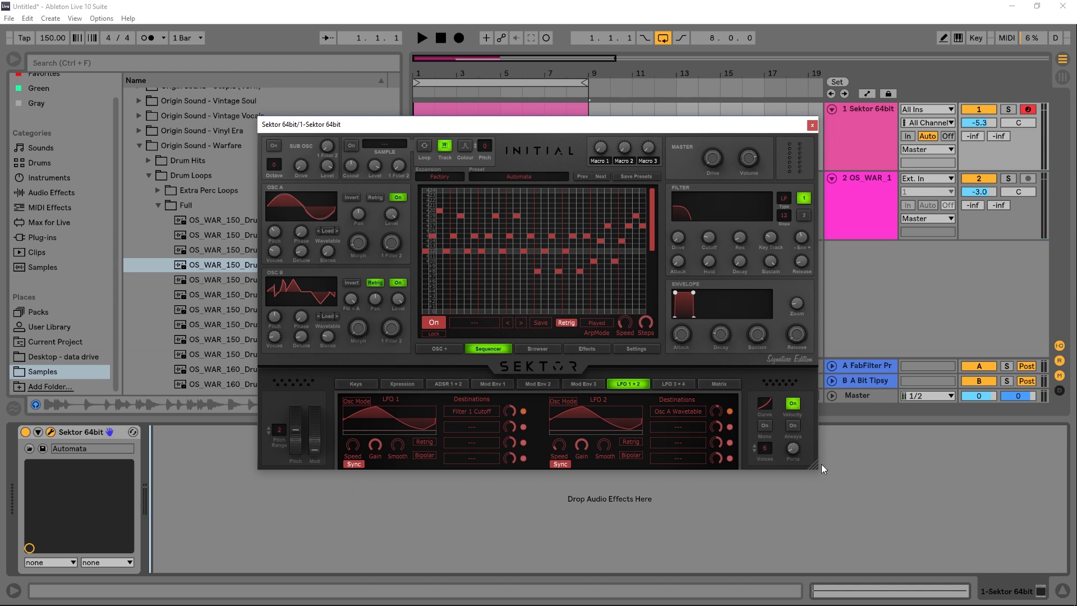
Enlarge the Sektor plugin window twice and move it up and to the left.
drag(816, 468, 932, 526)
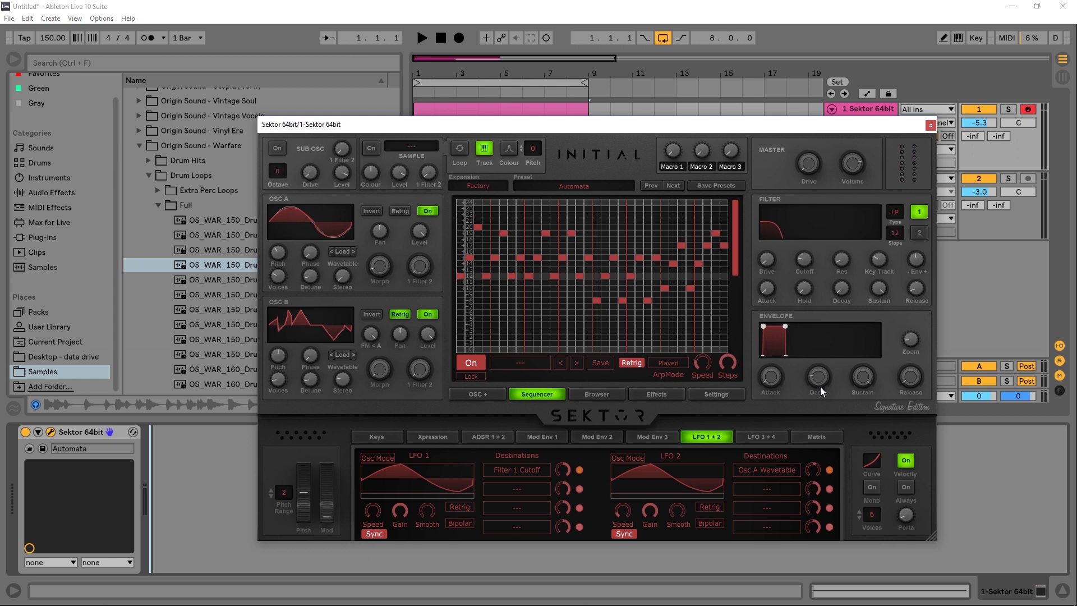
drag(575, 123, 510, 87)
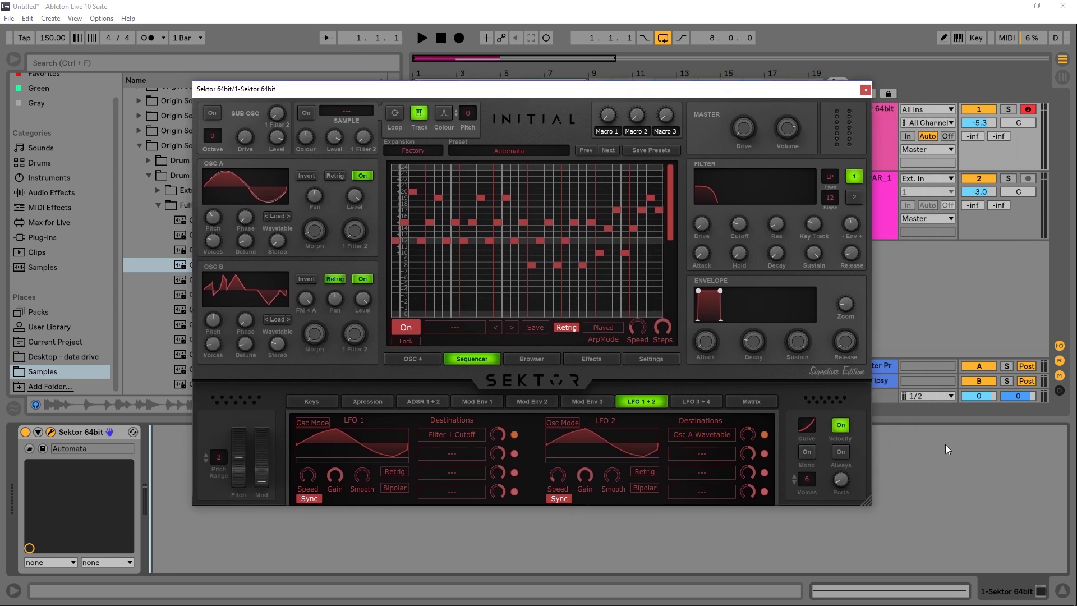
drag(867, 502, 915, 523)
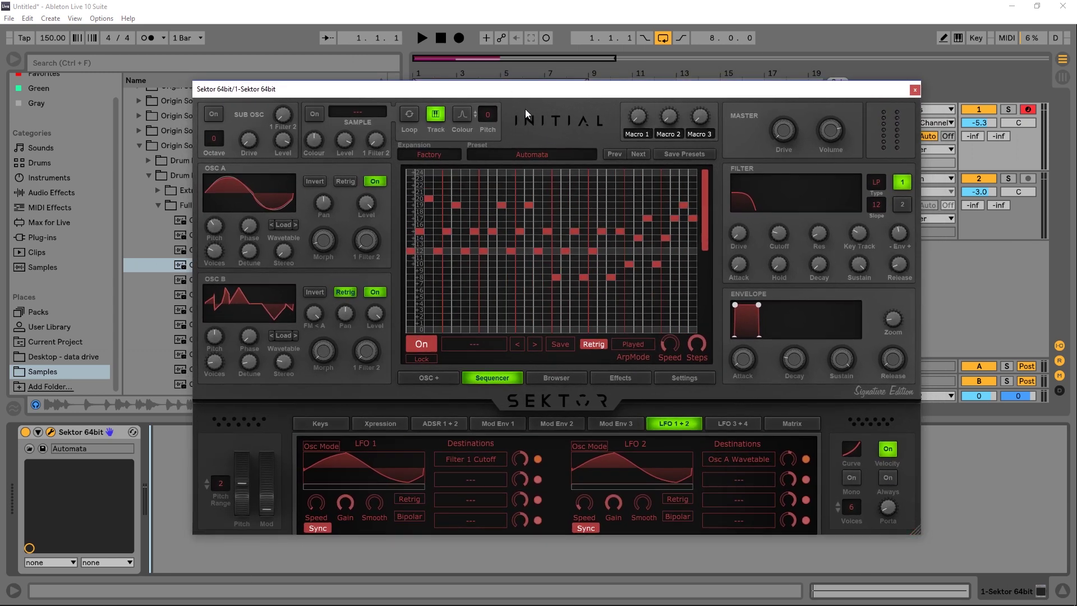
drag(530, 89, 515, 79)
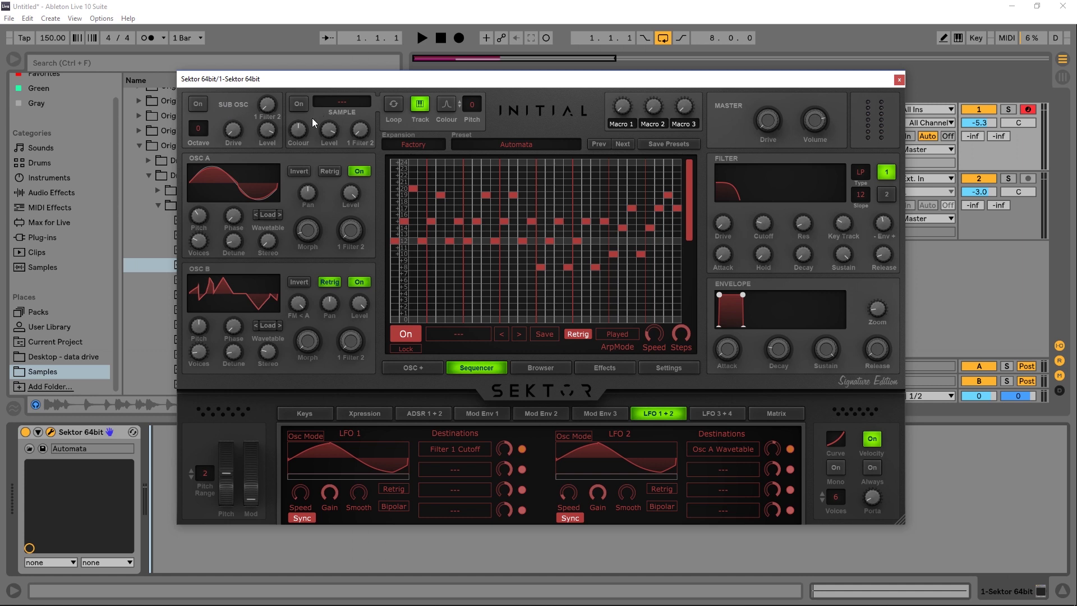
click(336, 104)
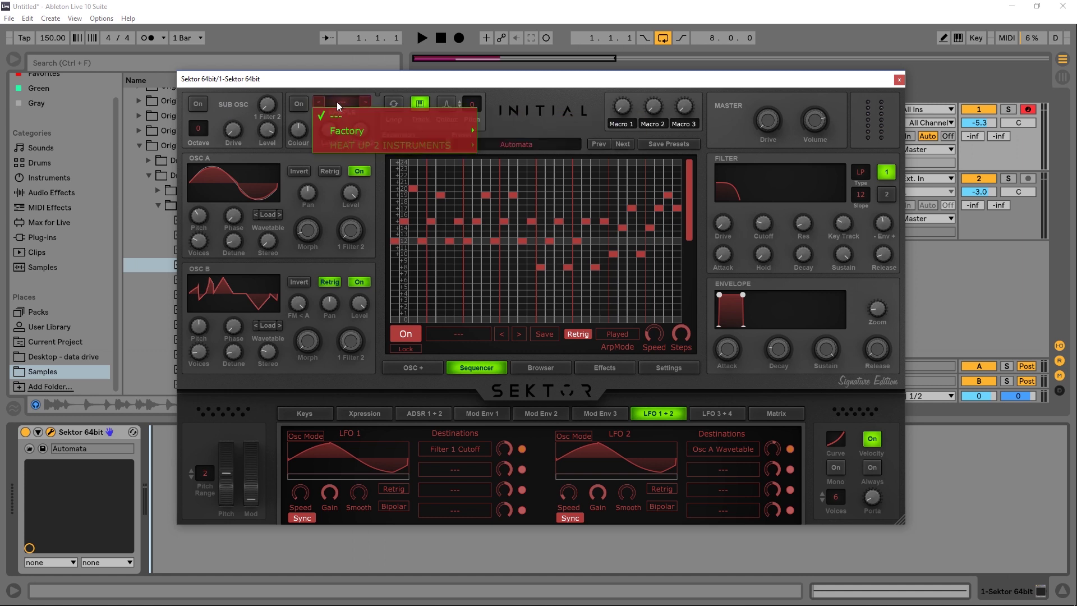
mouse_move(345, 134)
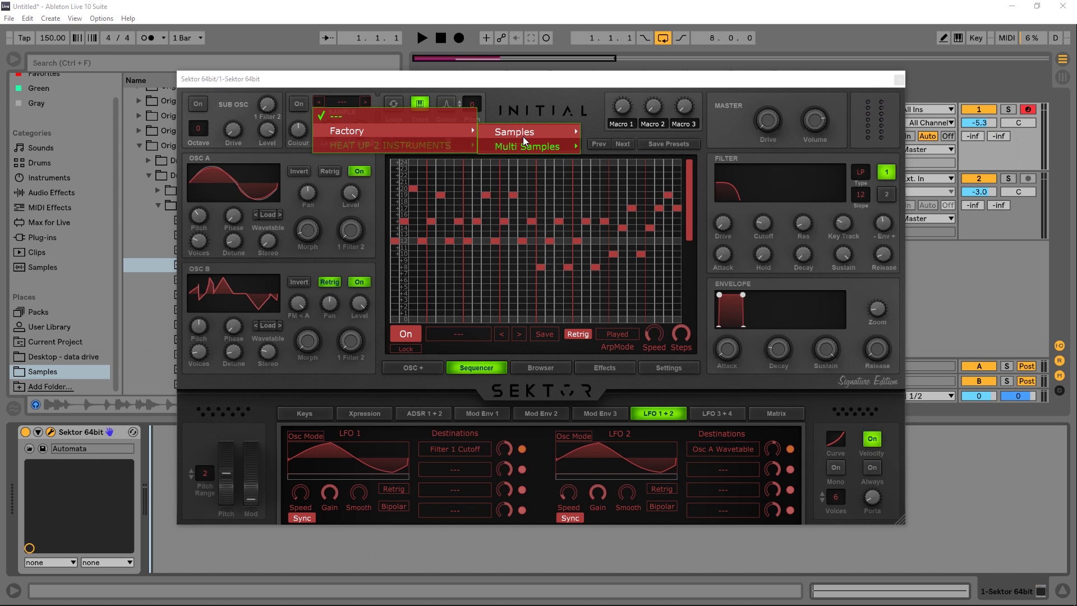
mouse_move(524, 133)
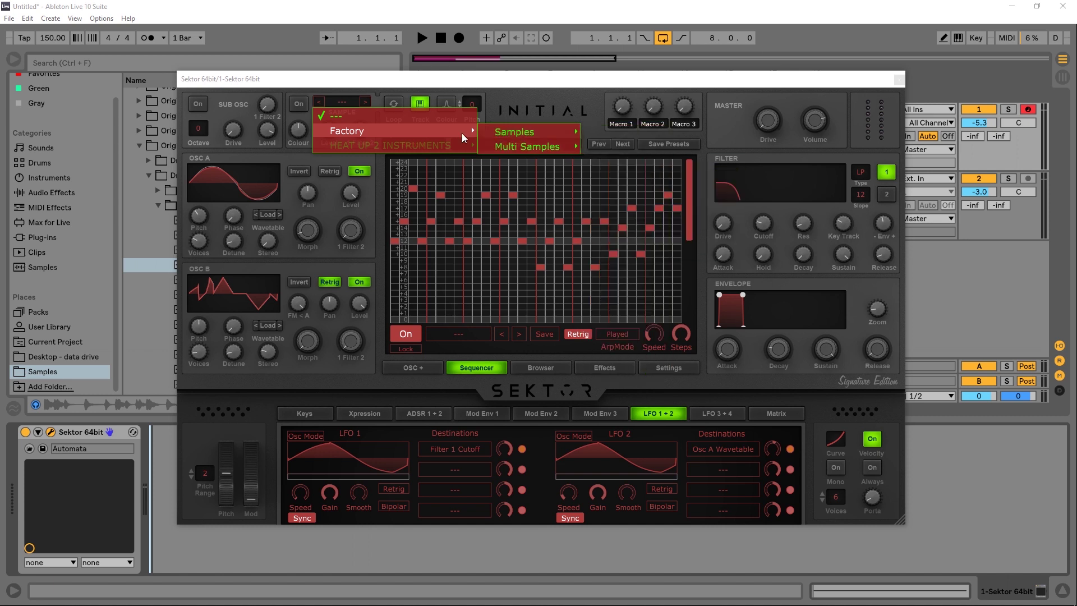
click(329, 92)
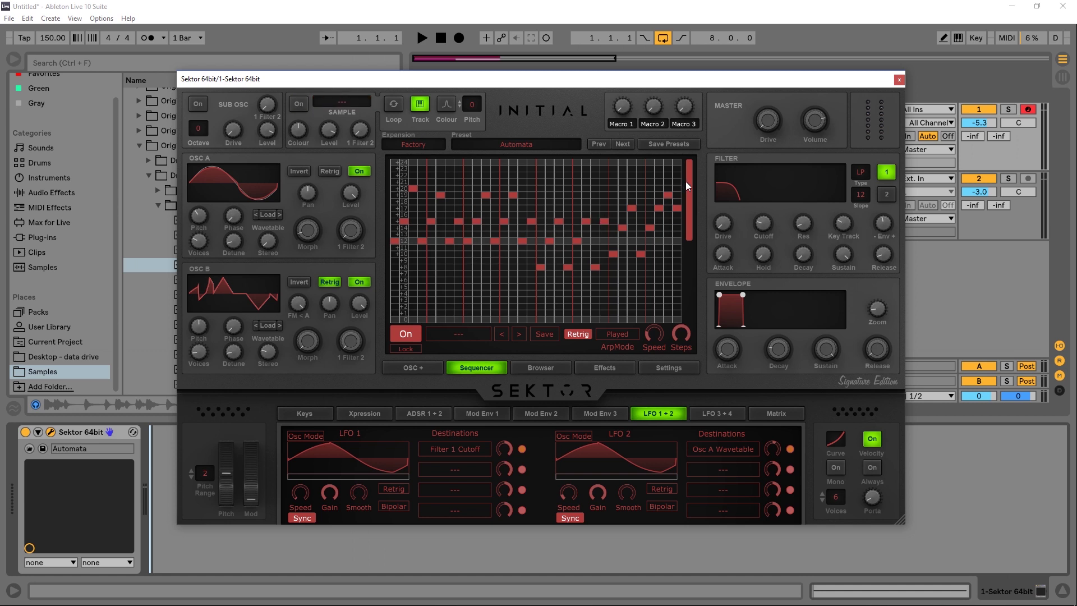
mouse_move(688, 182)
mouse_down()
mouse_move(689, 257)
mouse_move(689, 181)
mouse_up()
key(space)
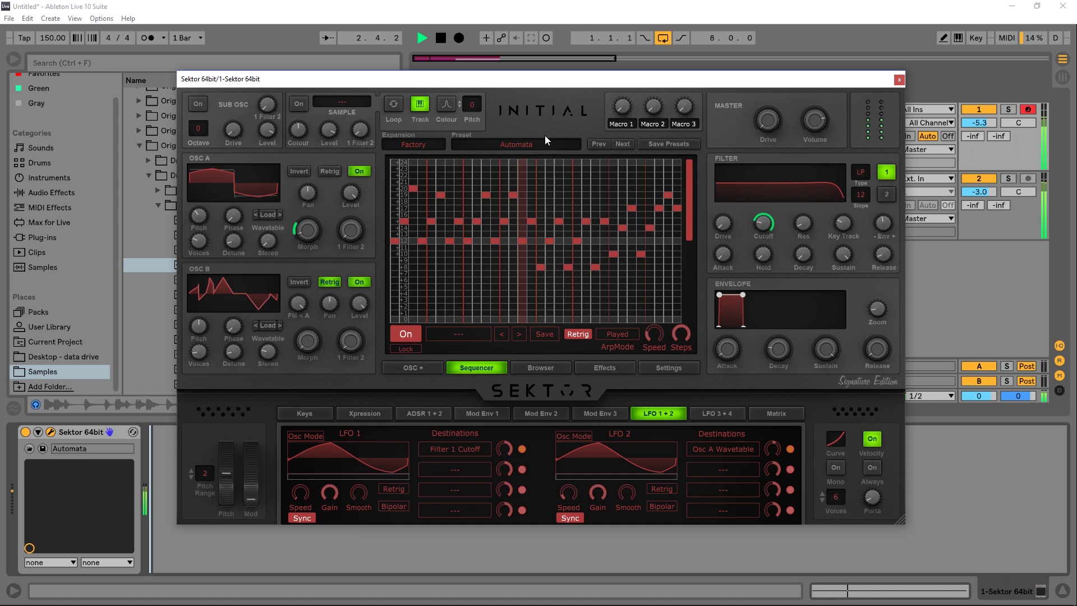
drag(689, 210, 697, 184)
key(space)
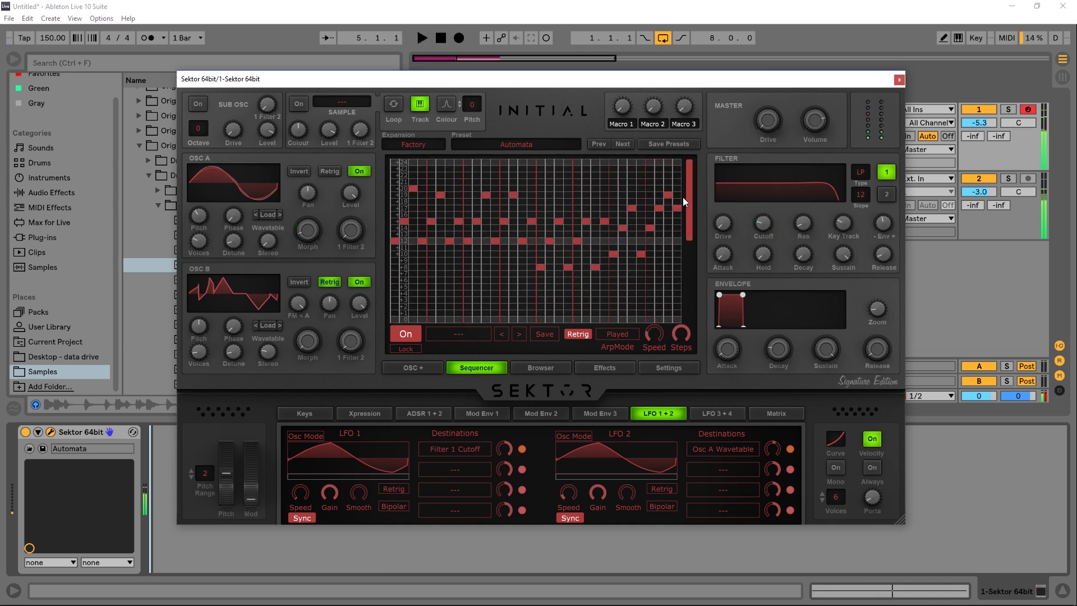
Load the Brigade factory preset from the Preset list, then play and stop its sequence.
click(520, 143)
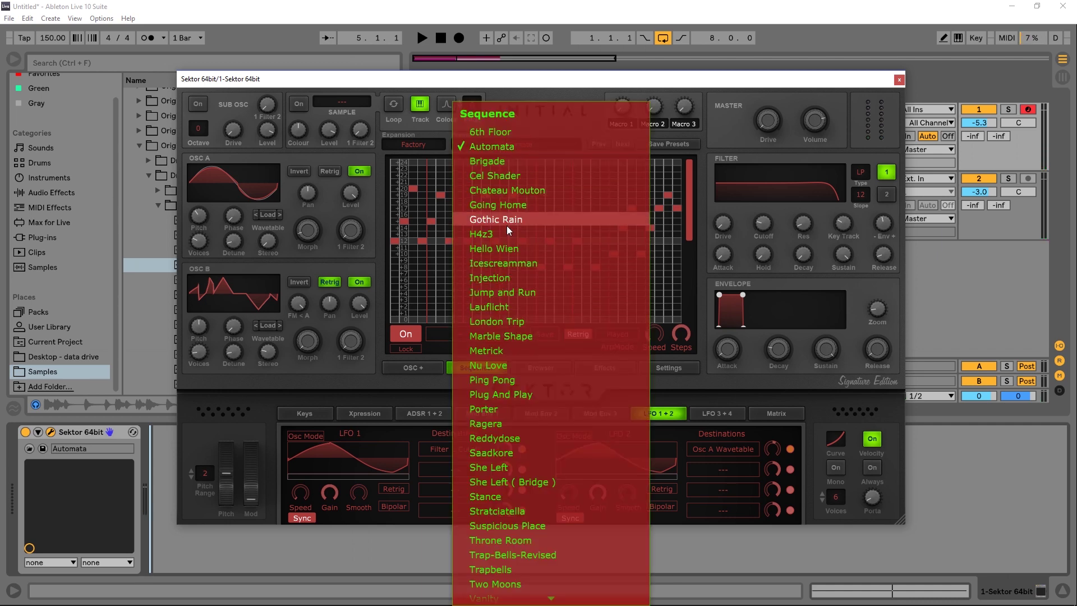
click(499, 164)
key(space)
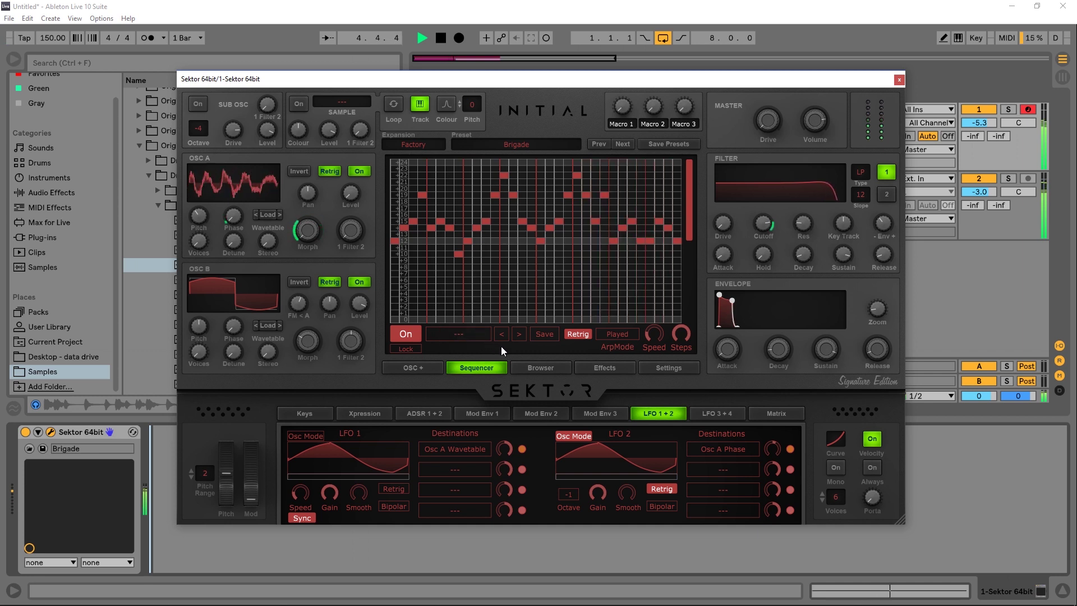
key(space)
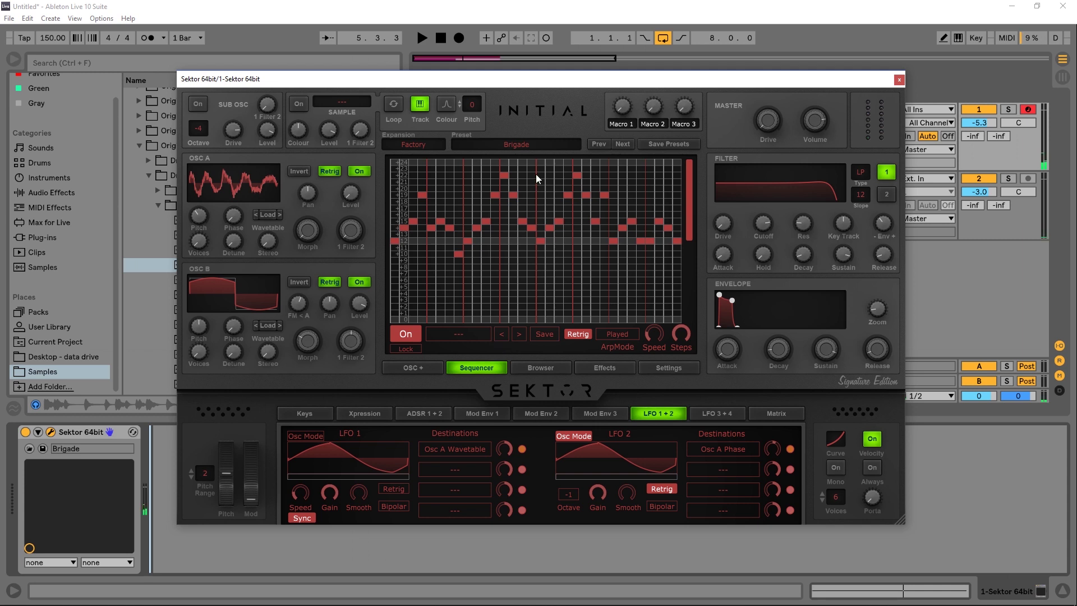
mouse_move(796, 225)
Advance the sequencer pattern past This N Dat to Tree Of Life while it plays.
click(519, 335)
key(space)
click(519, 334)
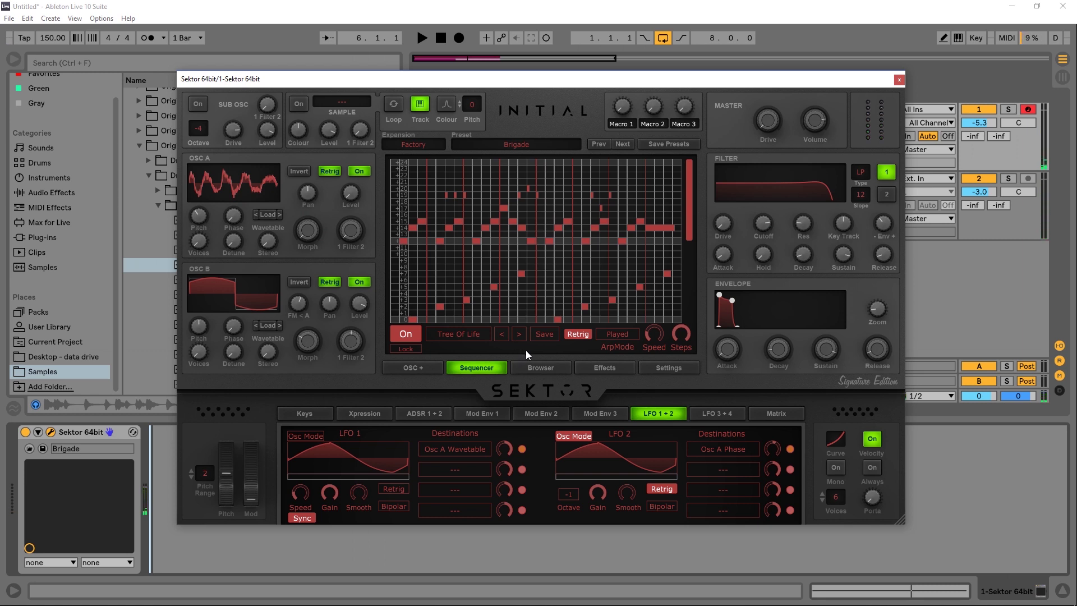
Load the next preset, Cel Shader, play it, and turn up Master Drive.
click(618, 146)
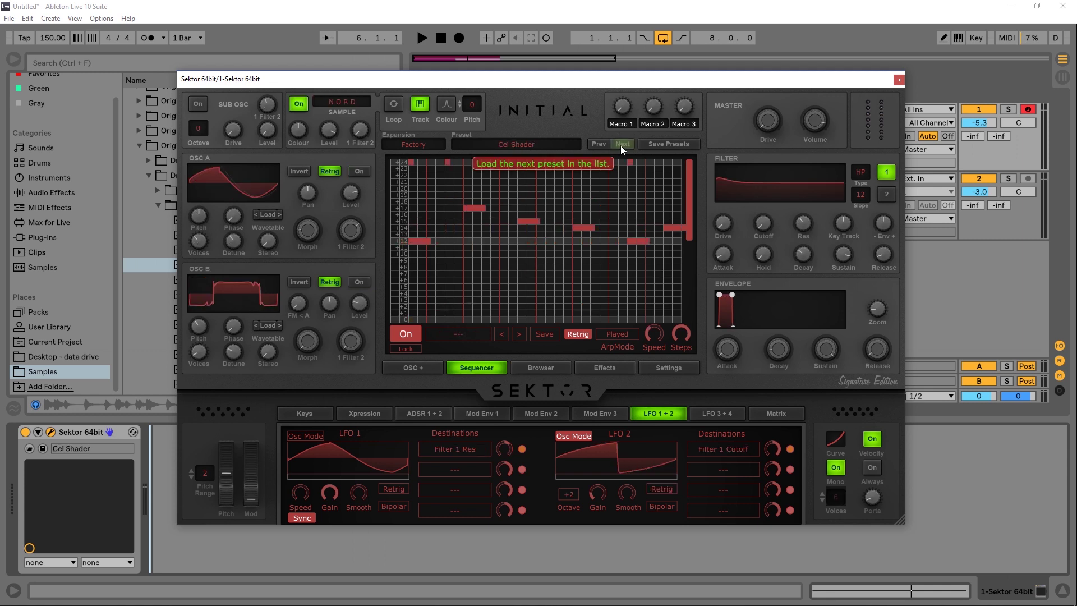
key(space)
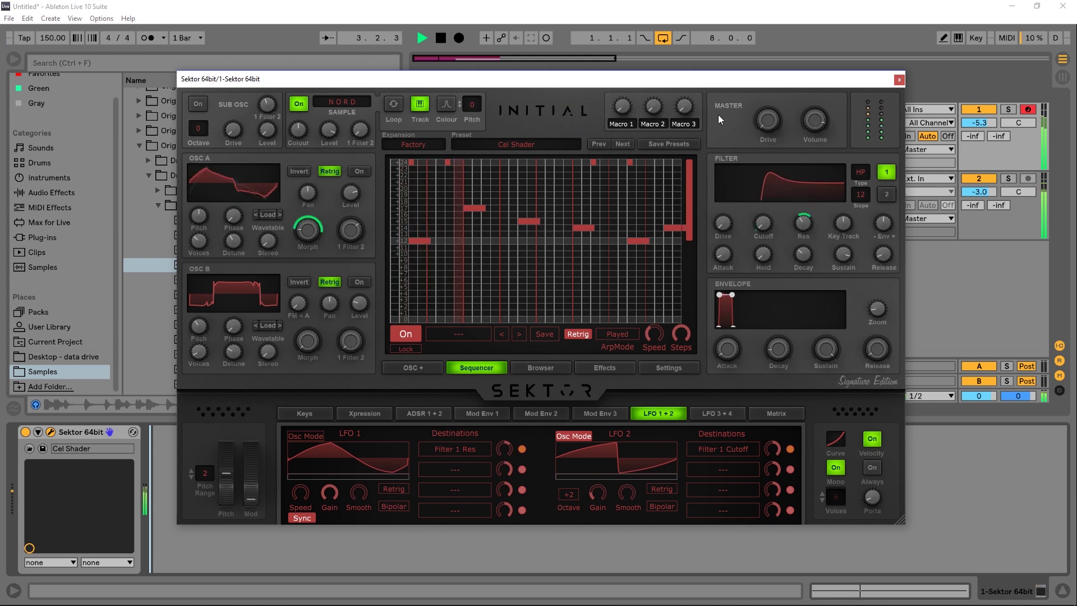
drag(768, 115, 770, 87)
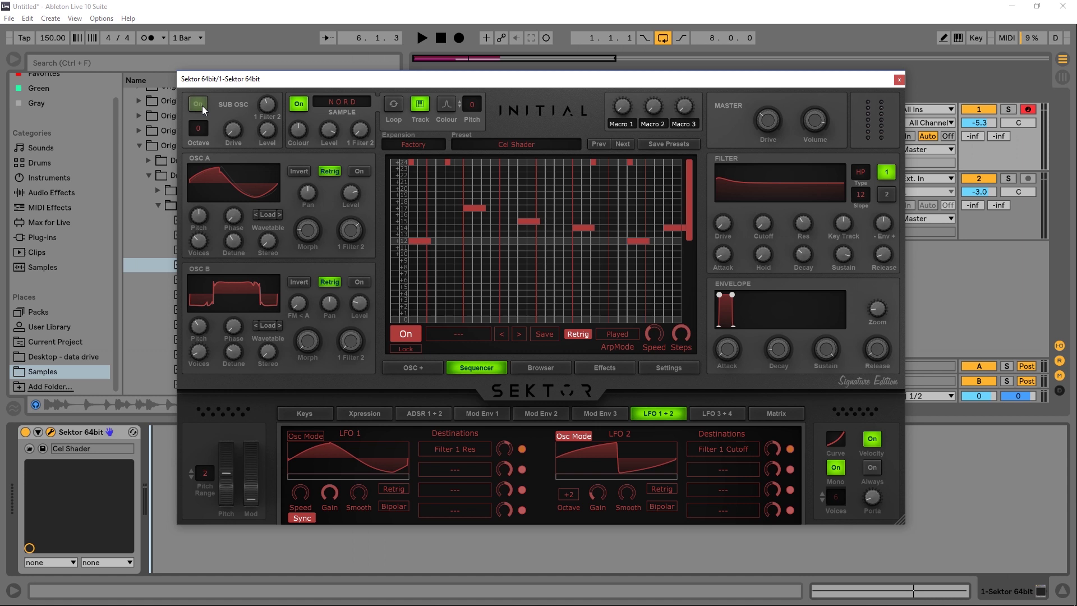
Drop Cel Shader's sub oscillator octave to -2, then -3, during playback, and open OSC A's wavetables.
key(space)
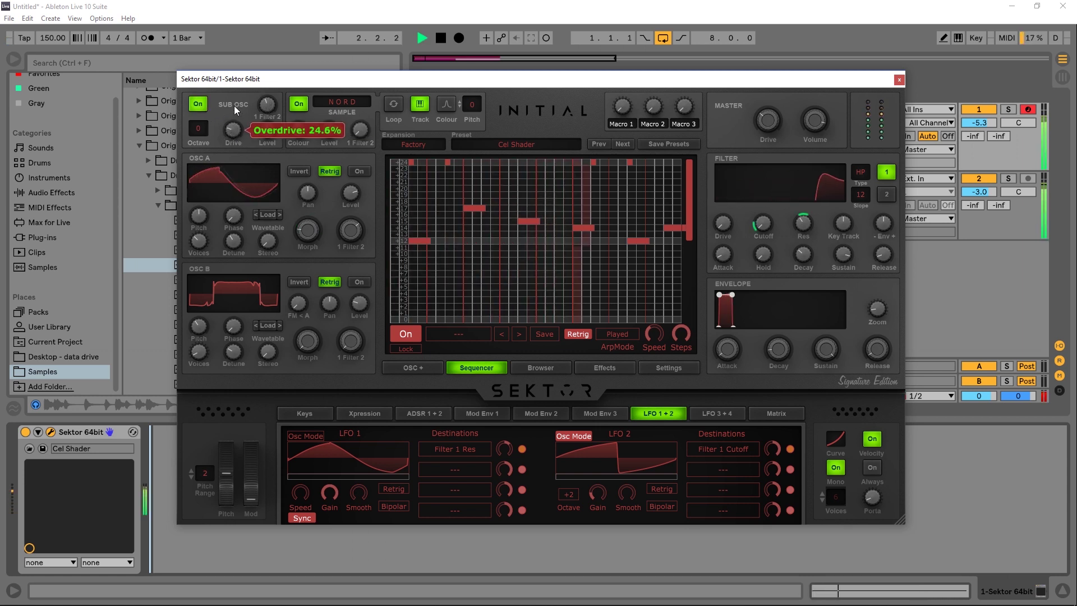
click(190, 129)
click(214, 229)
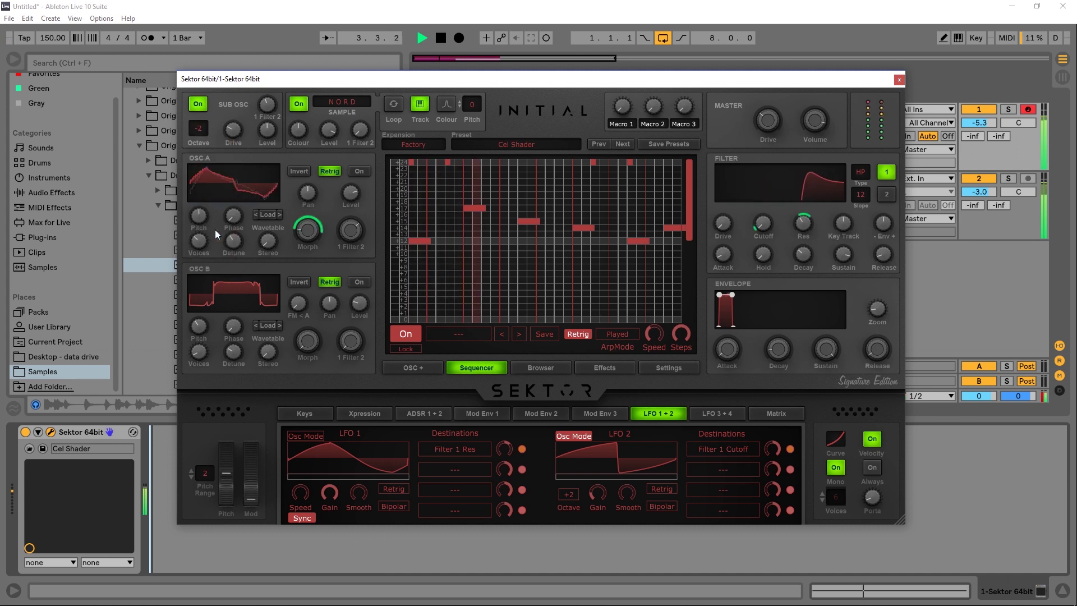
click(198, 128)
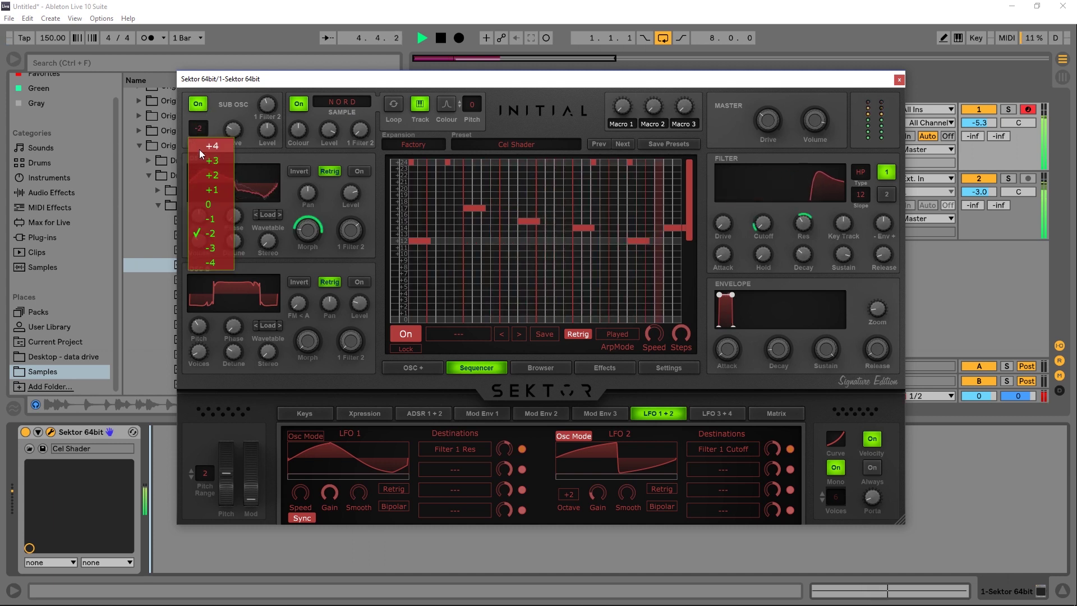
click(220, 241)
key(space)
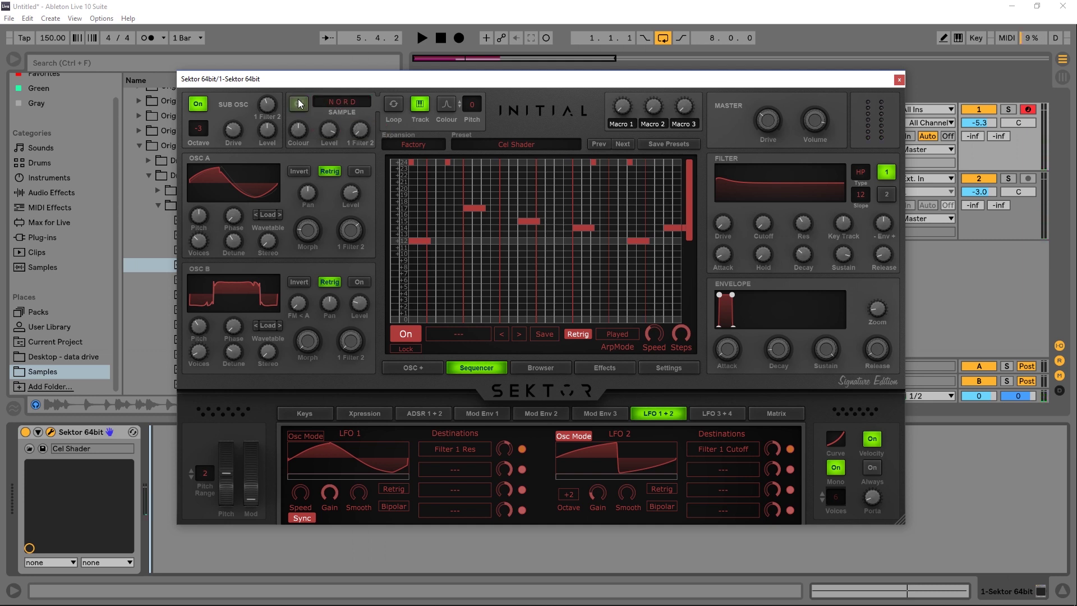
click(232, 186)
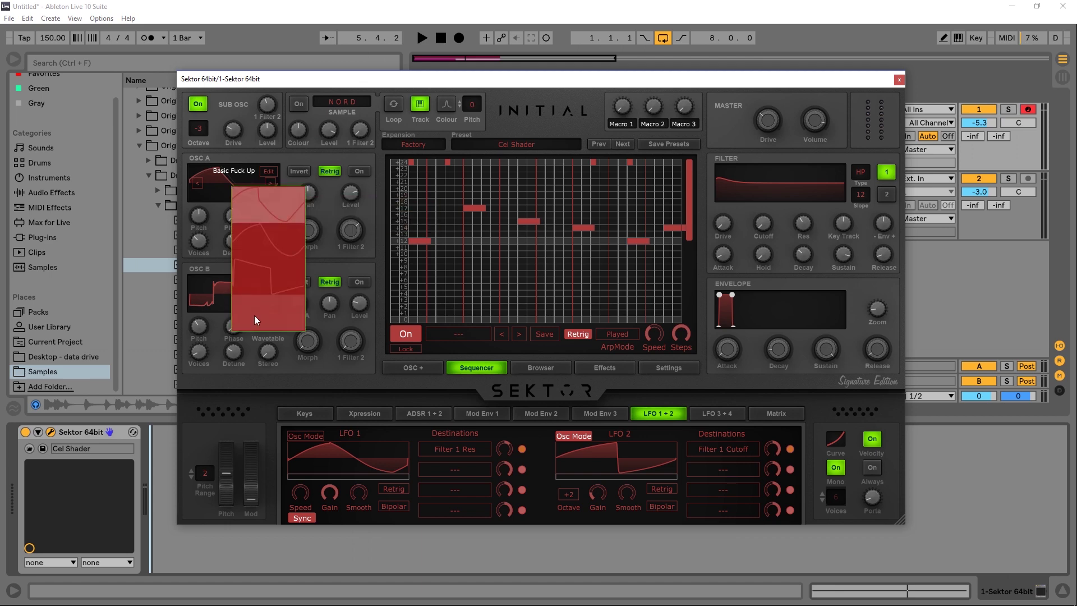
Hand-draw sawtooth ramps into oscillator A's first wavetable frame, then close the editor.
click(269, 172)
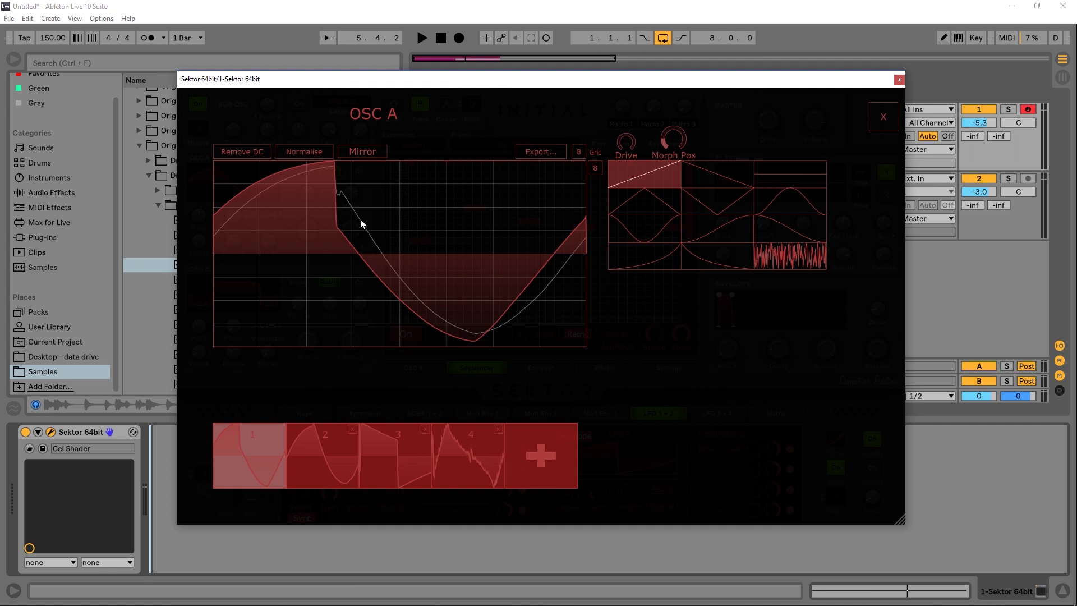
drag(360, 224, 349, 234)
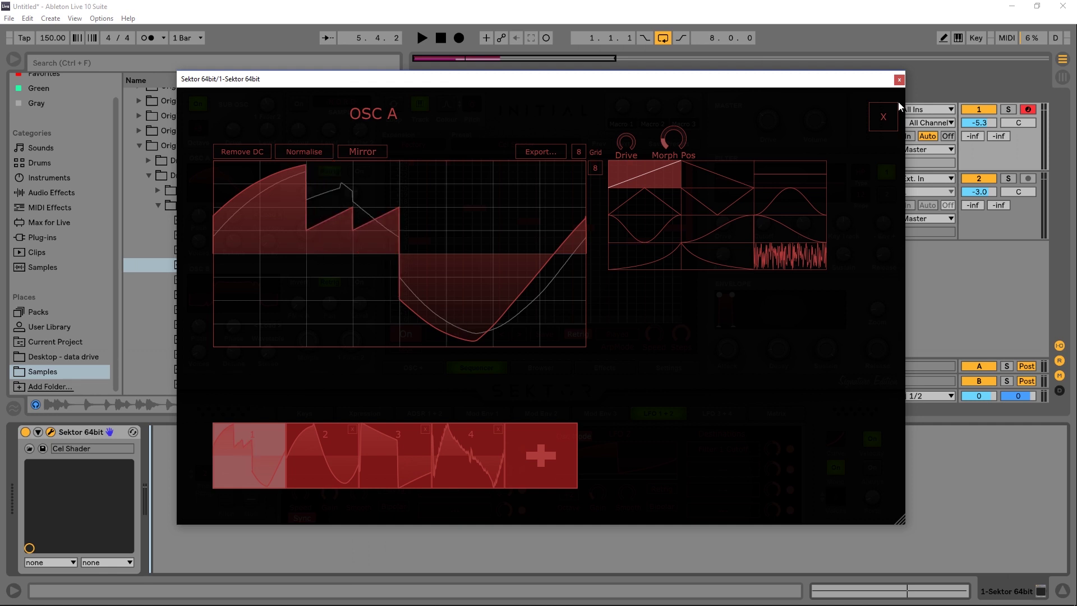
click(883, 117)
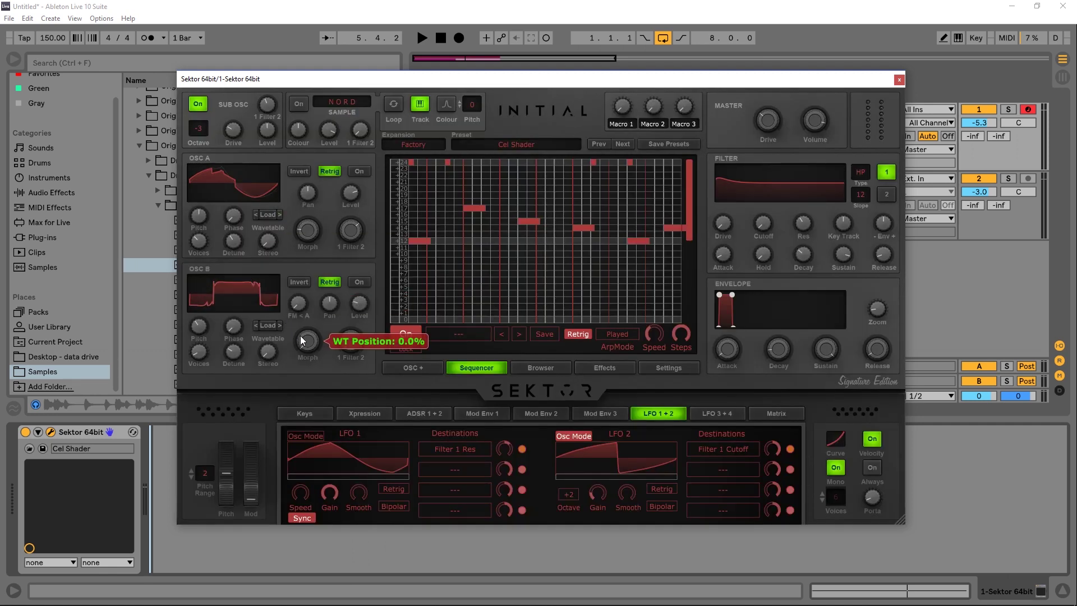
View oscillator A's per-voice Detune, Stereo, Phase, Level and WT Pos settings.
click(405, 369)
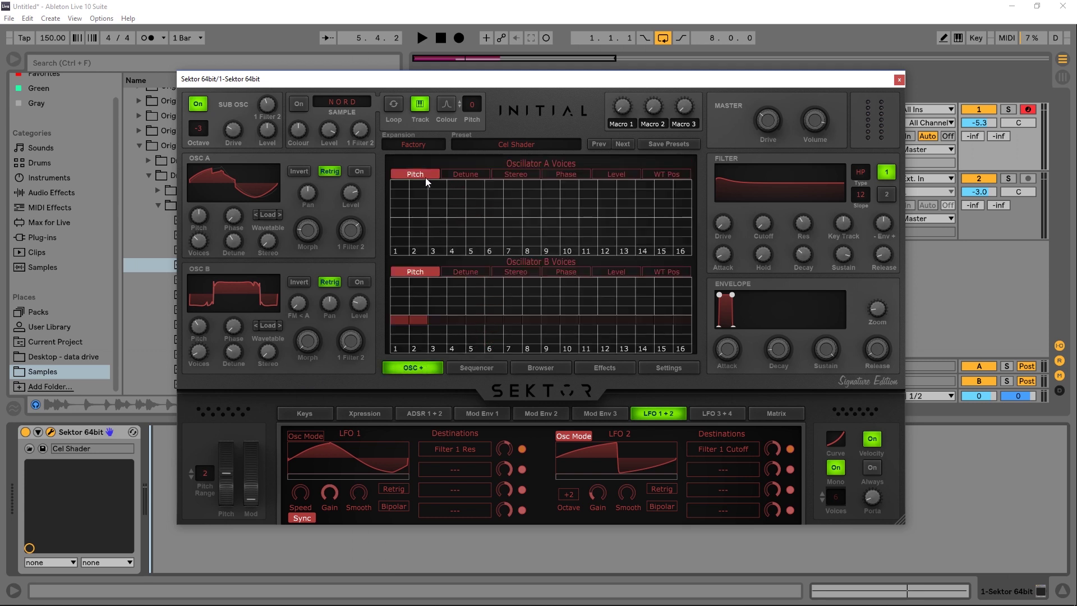
click(464, 174)
click(533, 175)
click(567, 176)
click(614, 172)
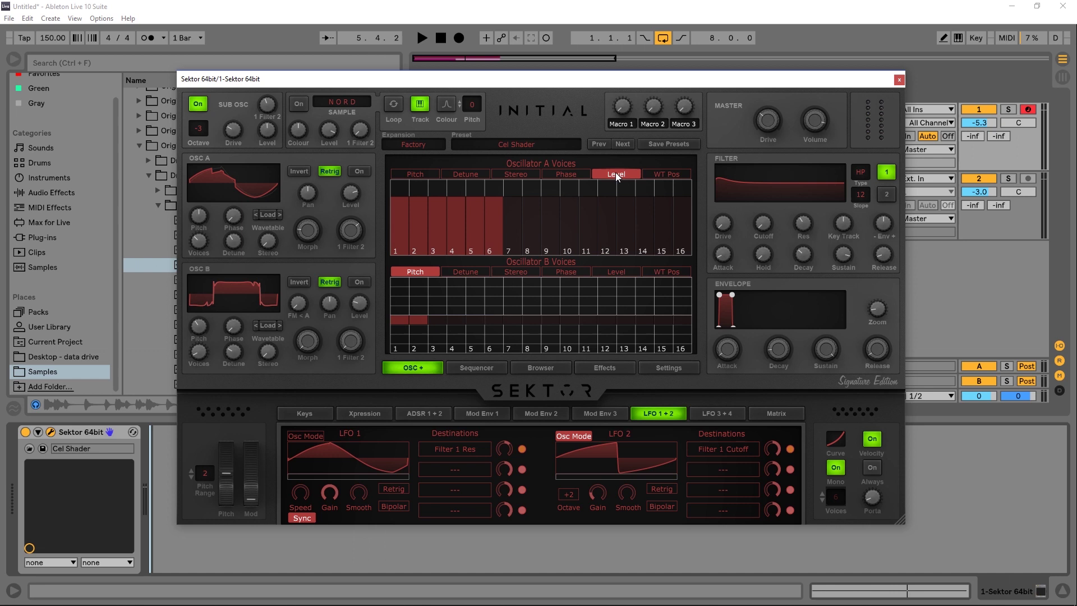
click(655, 174)
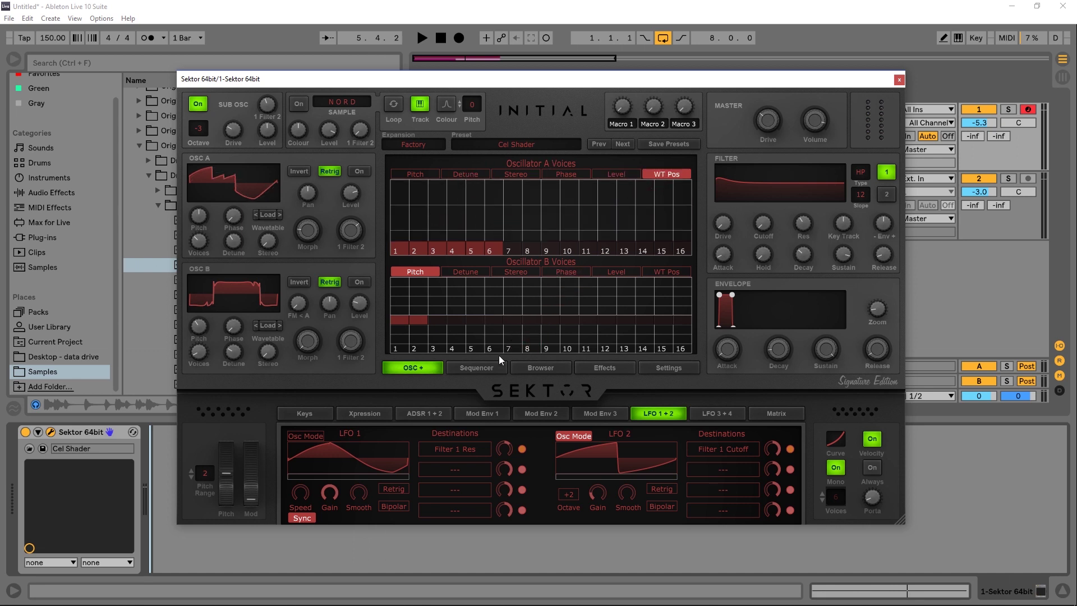
Return to the step sequencer, then show the preset browser's Sequence category.
click(486, 368)
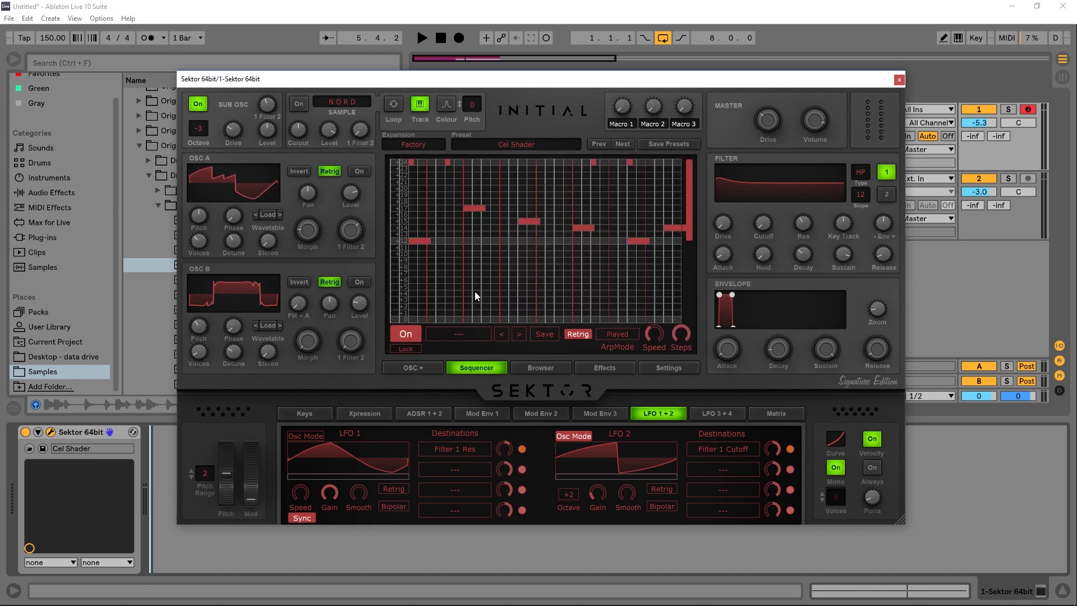
click(537, 365)
mouse_move(690, 206)
mouse_down()
mouse_move(680, 318)
mouse_move(688, 212)
mouse_up()
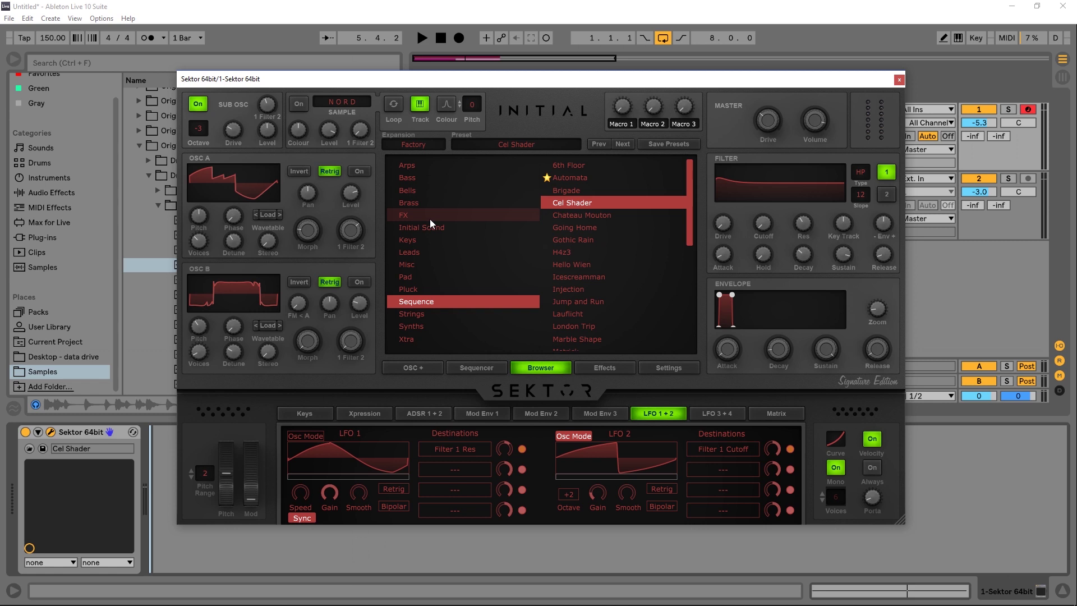
Load the FX preset Monehy Riser, then play and stop it.
click(429, 219)
click(570, 278)
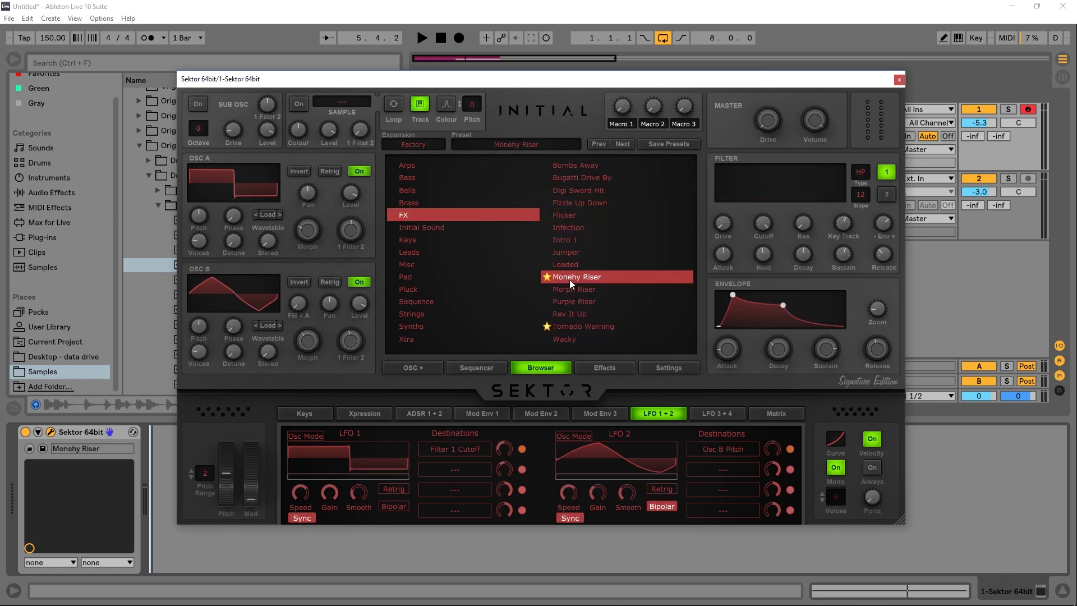
key(space)
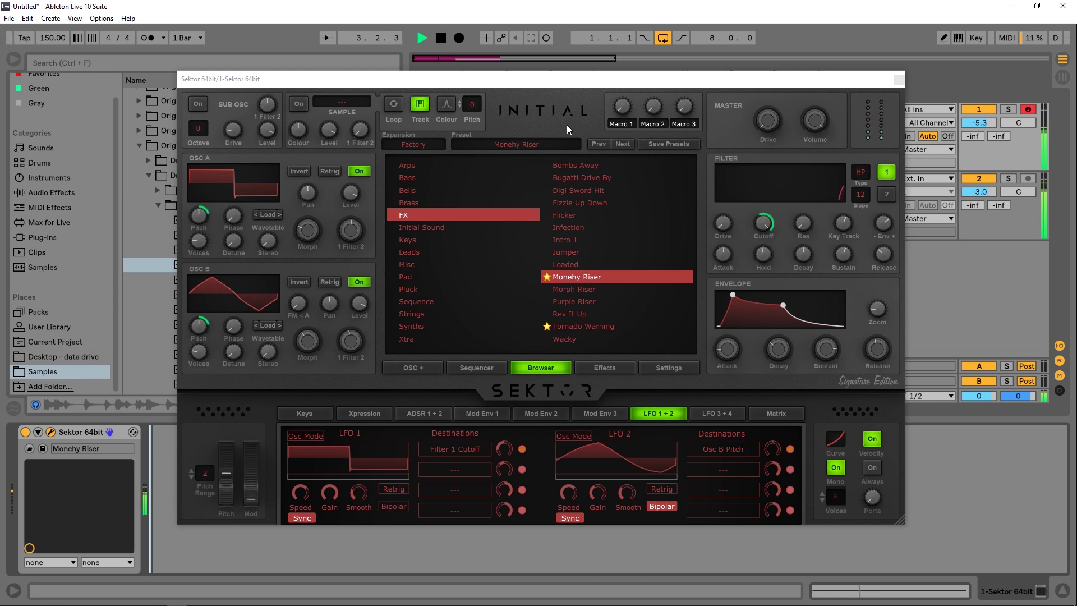
key(space)
Load the FX preset Tornado Warning, then play and stop it.
click(576, 327)
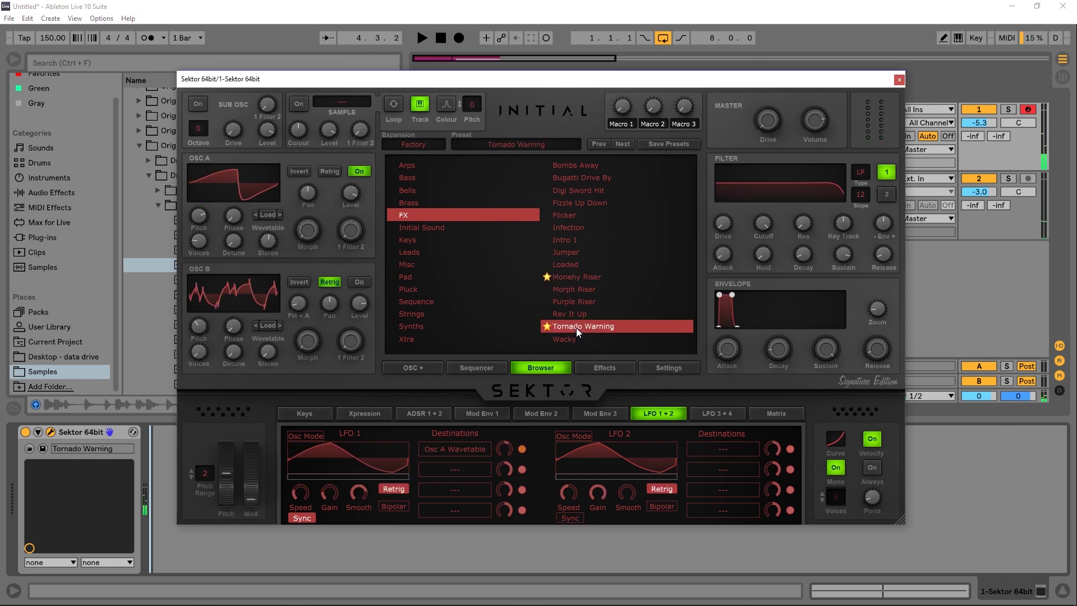
key(space)
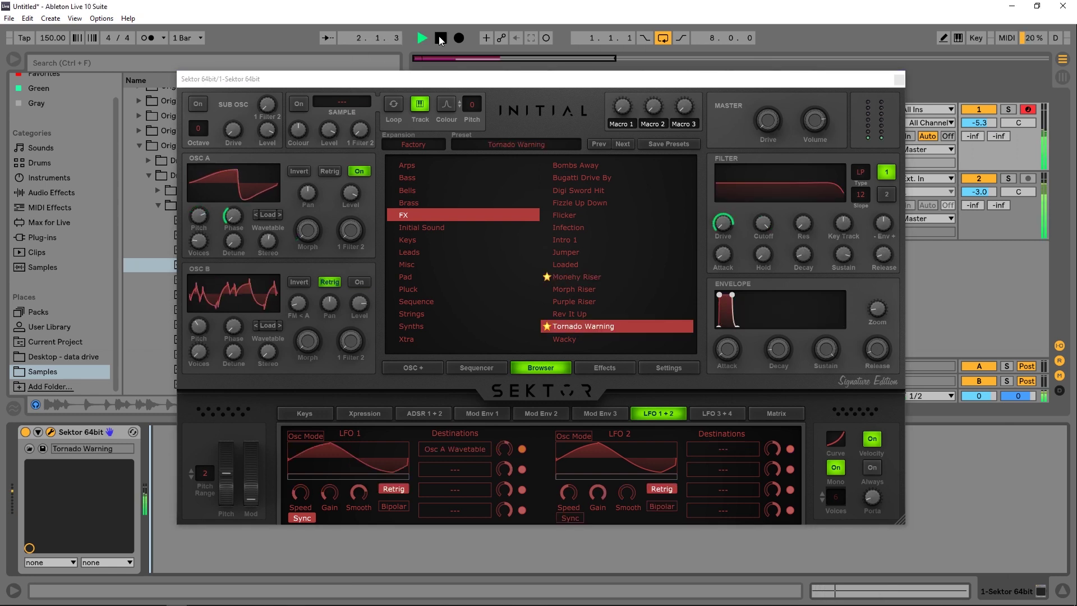
click(441, 39)
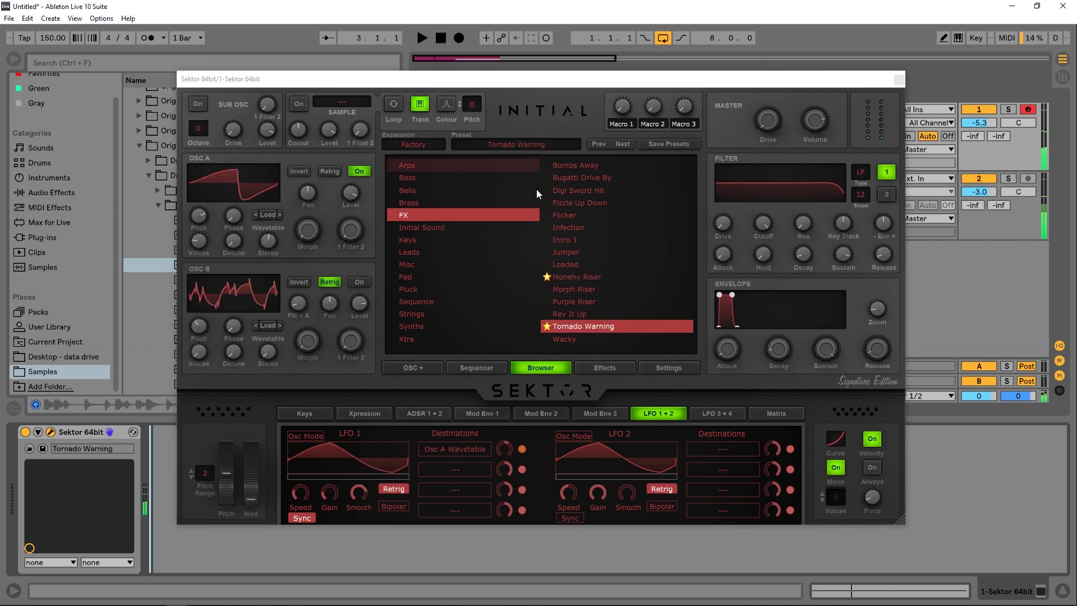
Step through Effect Rack 1's EQ, Distortion, Trance Gate, Panner, Delay, Chorus and Phaser settings.
click(610, 371)
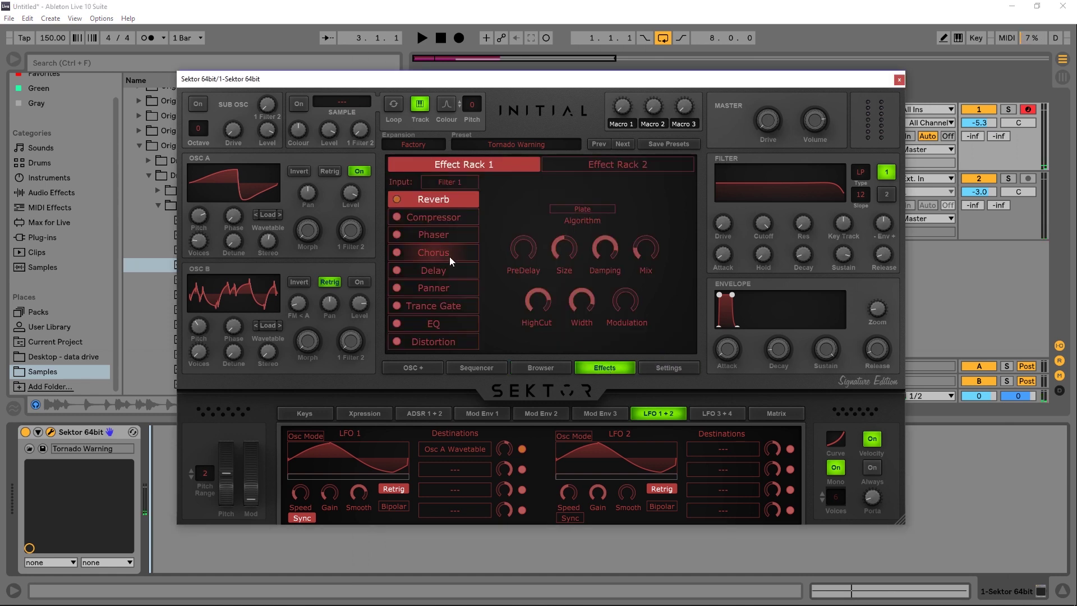
click(450, 324)
click(442, 343)
click(434, 304)
click(432, 287)
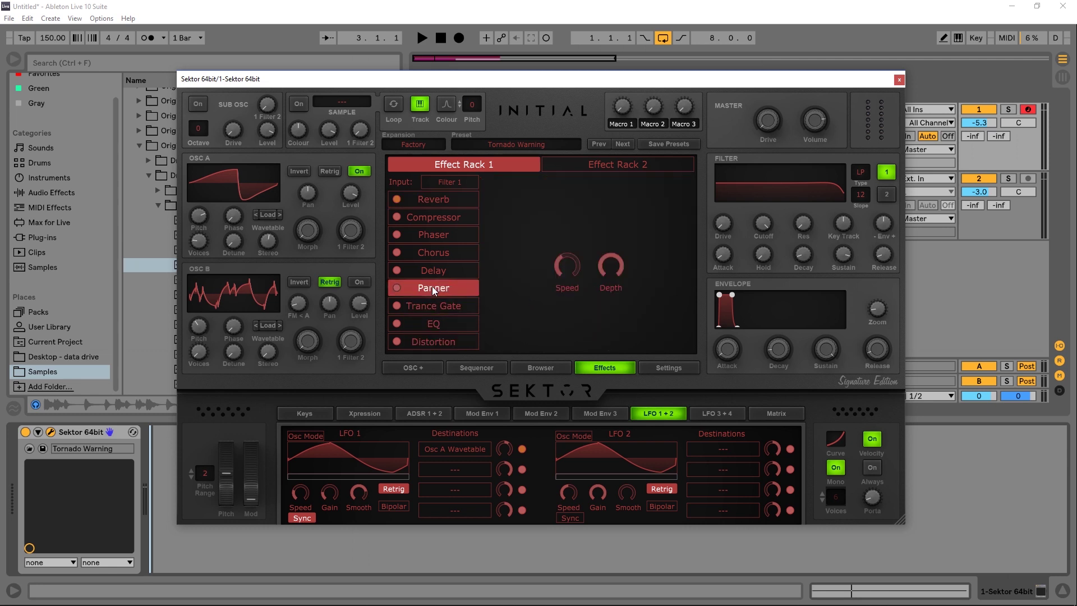
click(427, 269)
click(429, 250)
click(438, 233)
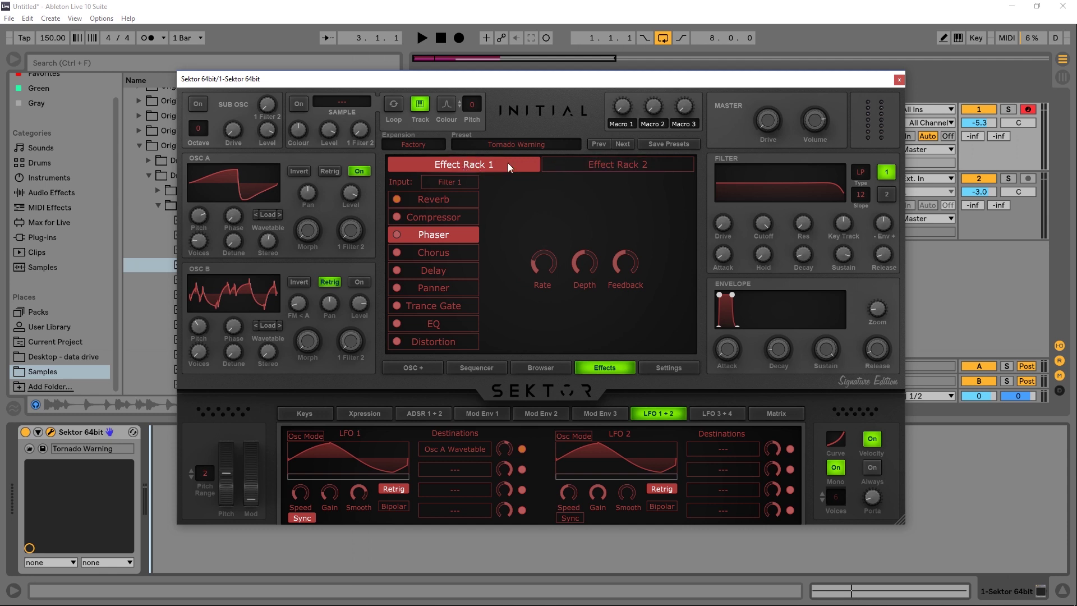
Change the plugin skin from Signature Black to Factory 03 Dark Blue.
click(658, 369)
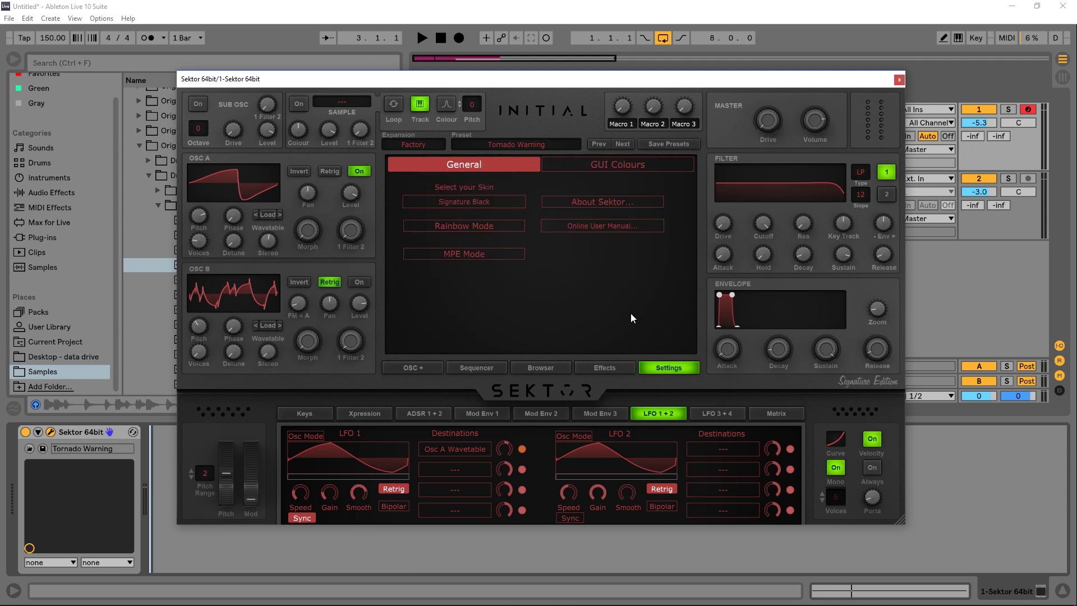
click(462, 204)
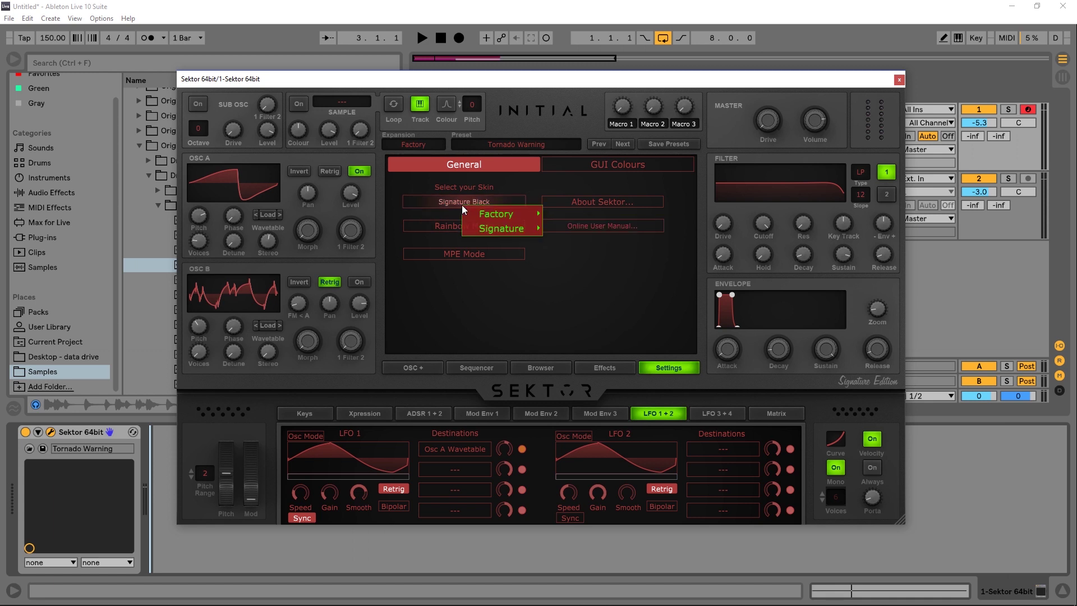
mouse_move(489, 214)
click(588, 241)
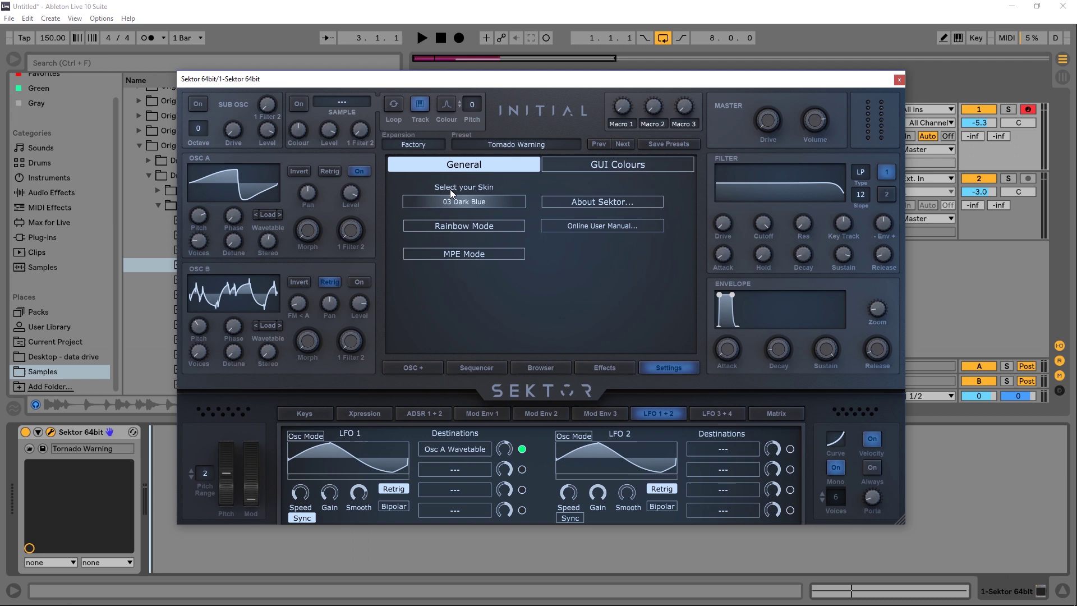
Try several main screen colours under GUI Colours, then return to General settings.
click(581, 166)
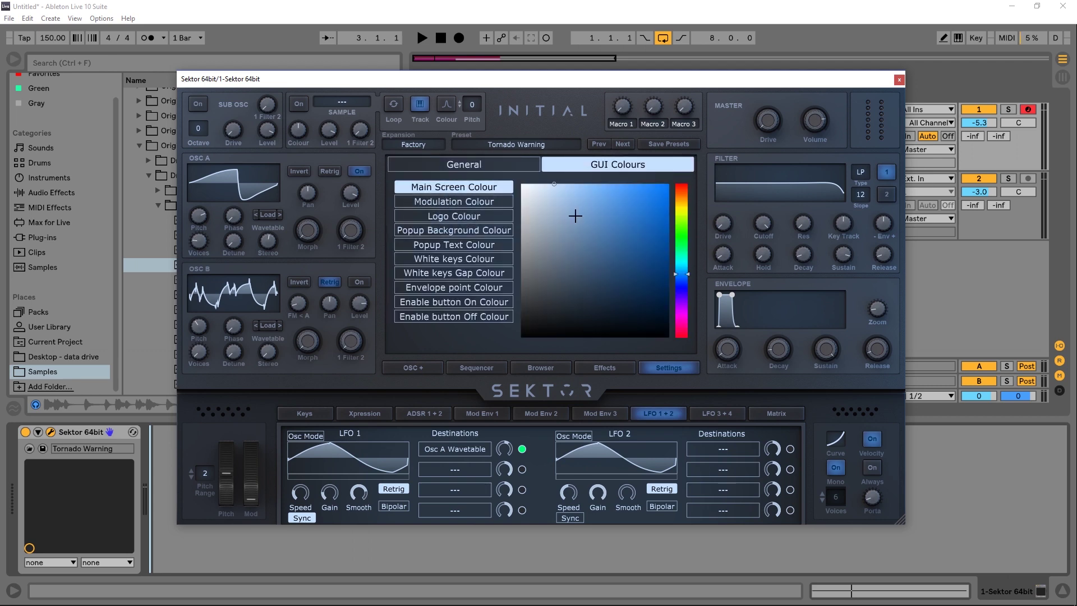
click(578, 239)
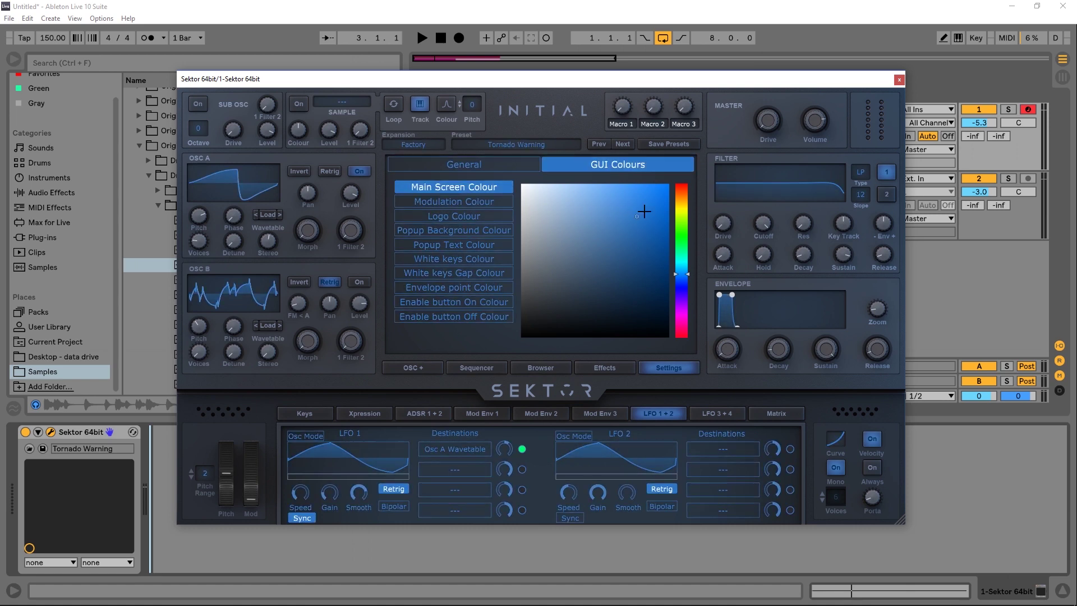
click(599, 254)
click(582, 265)
click(594, 185)
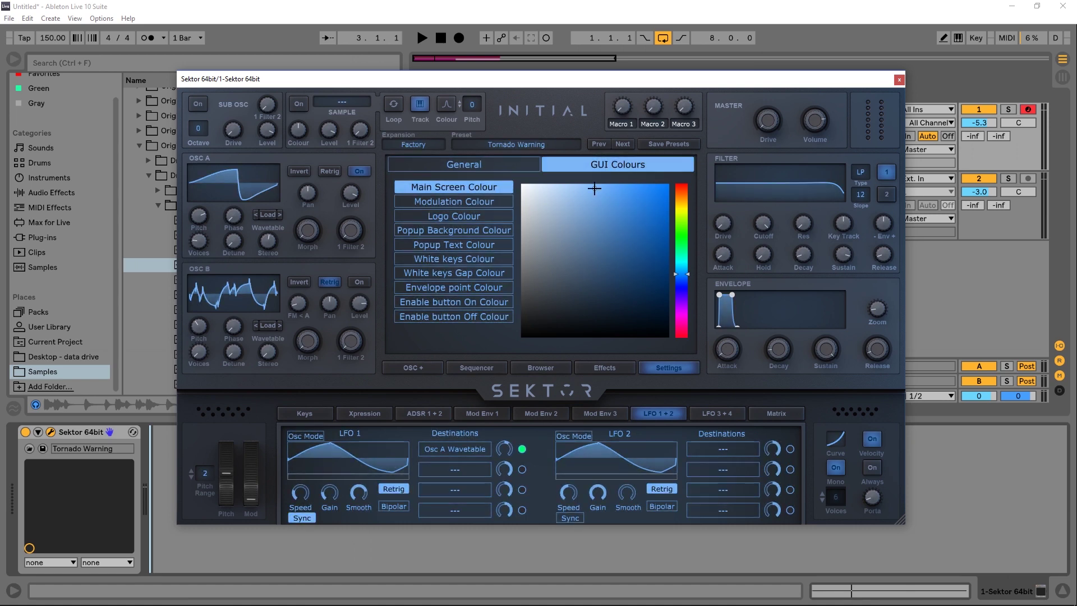
click(464, 165)
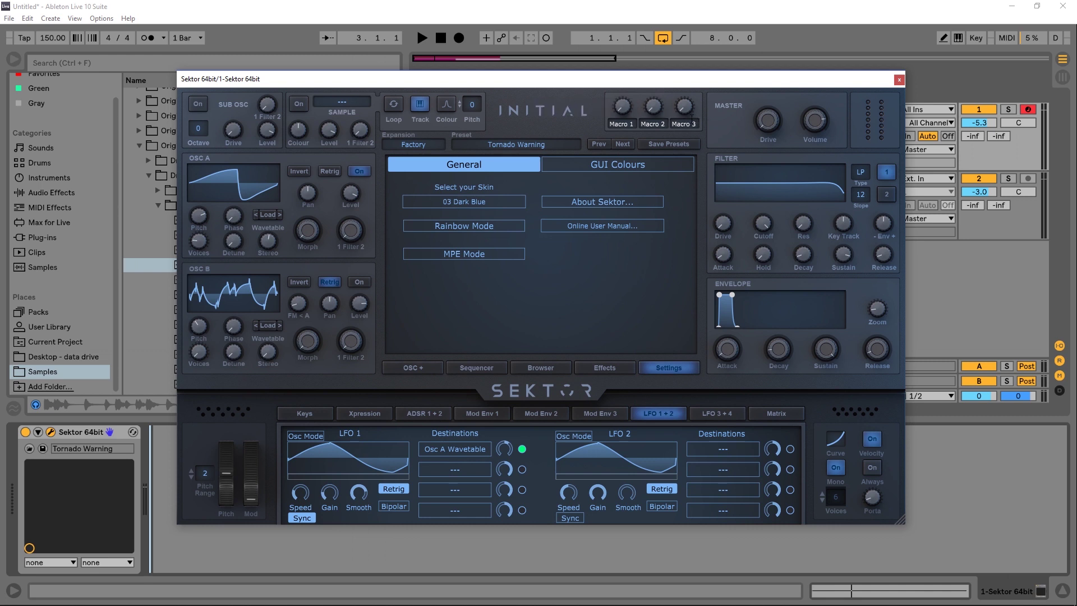
Route LFO 2 modulation to the filter cutoff and start playback to hear it.
mouse_move(654, 110)
mouse_move(707, 442)
drag(727, 417, 764, 226)
key(space)
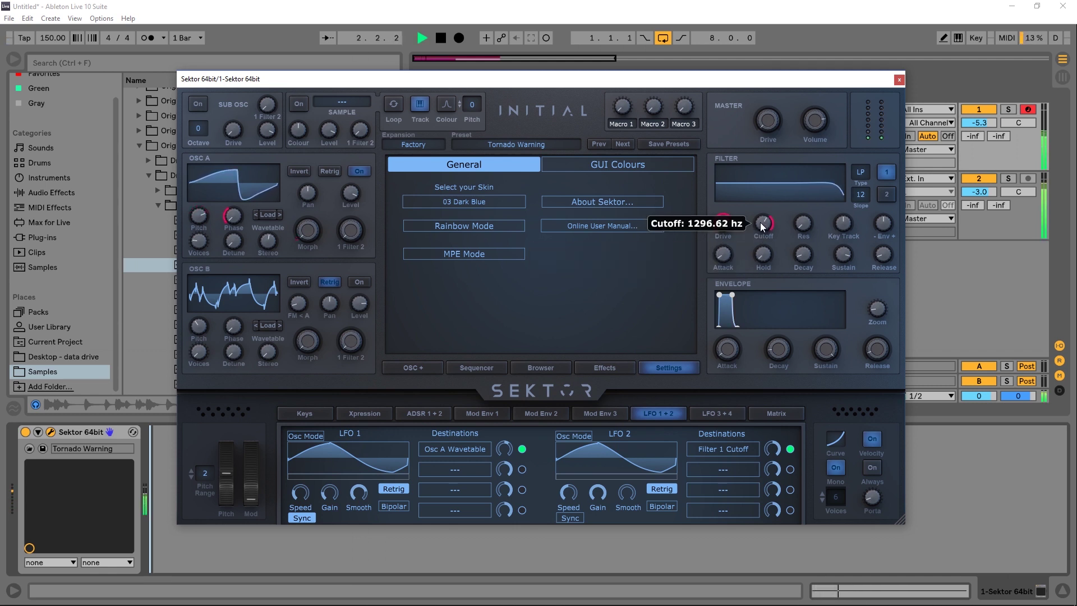
Sweep the cutoff down to about 118 Hz, stop playback, and show Filter 2.
mouse_move(759, 237)
mouse_down()
mouse_move(762, 227)
mouse_move(762, 237)
mouse_up()
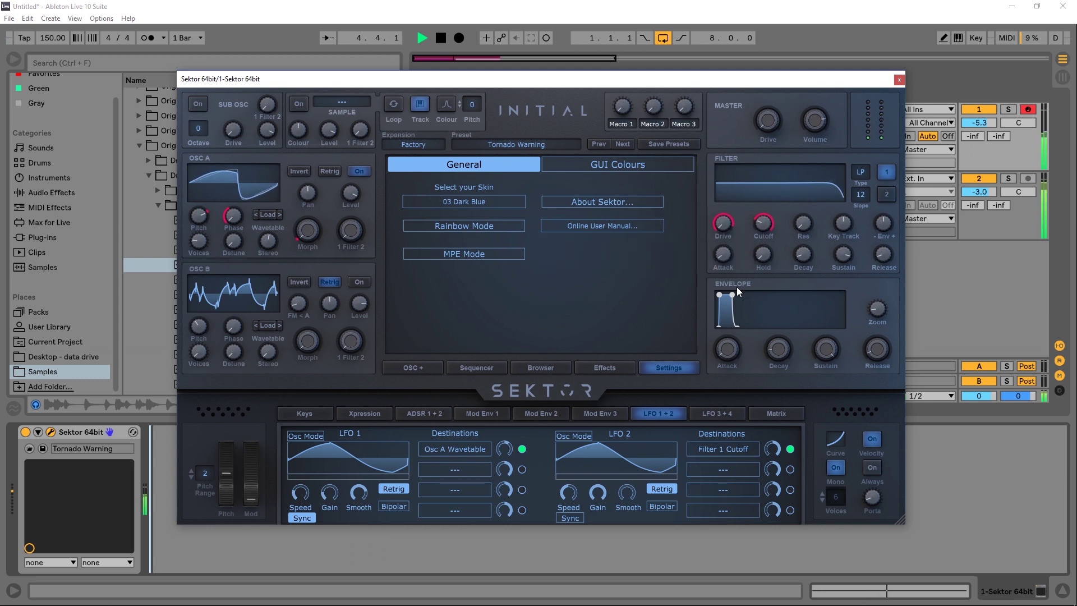
key(space)
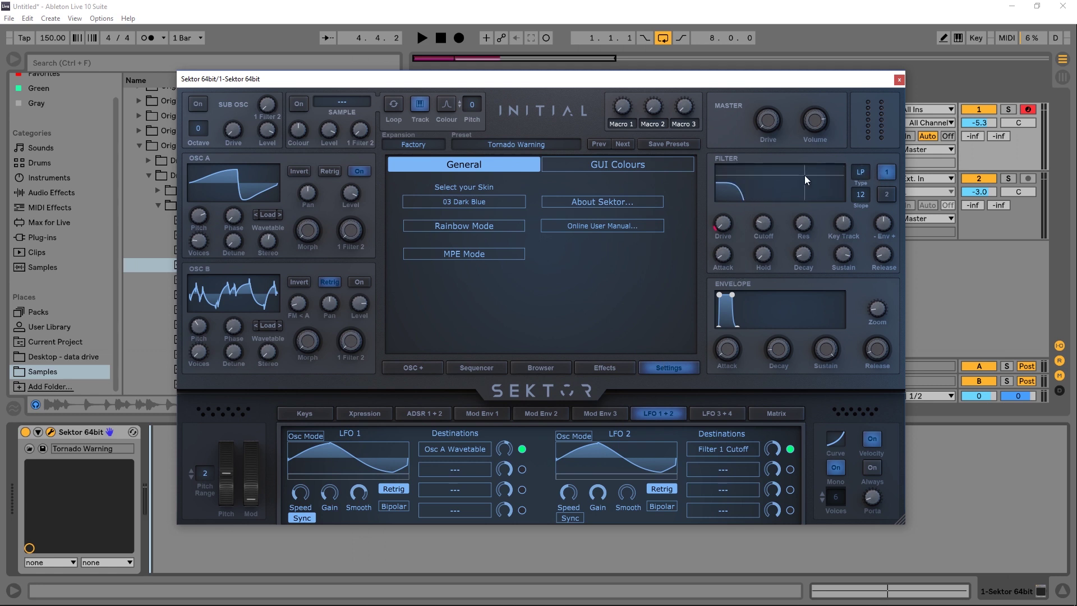
click(887, 192)
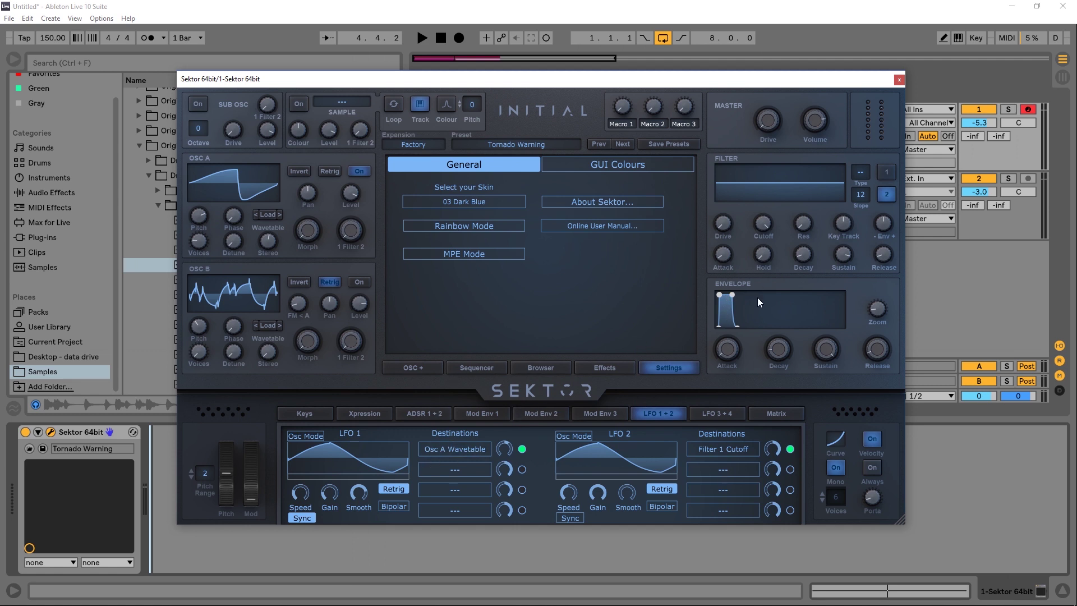
Play a run of test notes and a single note on the Keys piano keyboard.
click(305, 414)
drag(330, 508, 475, 507)
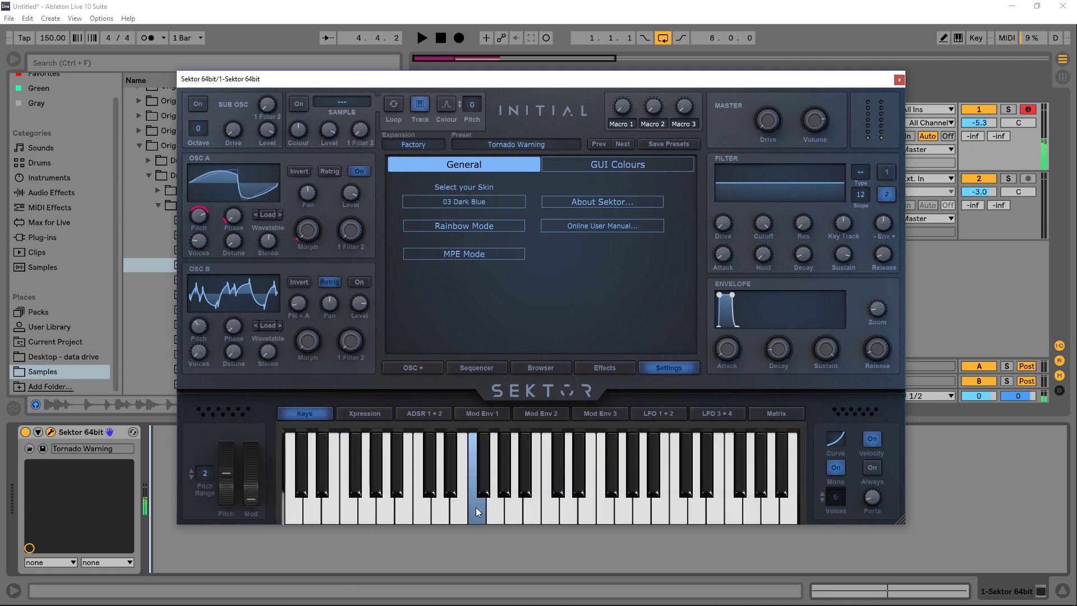
click(443, 482)
Review the Xpression curves and curve 2's Velocity source choices, then show ADSR 1+2.
click(366, 414)
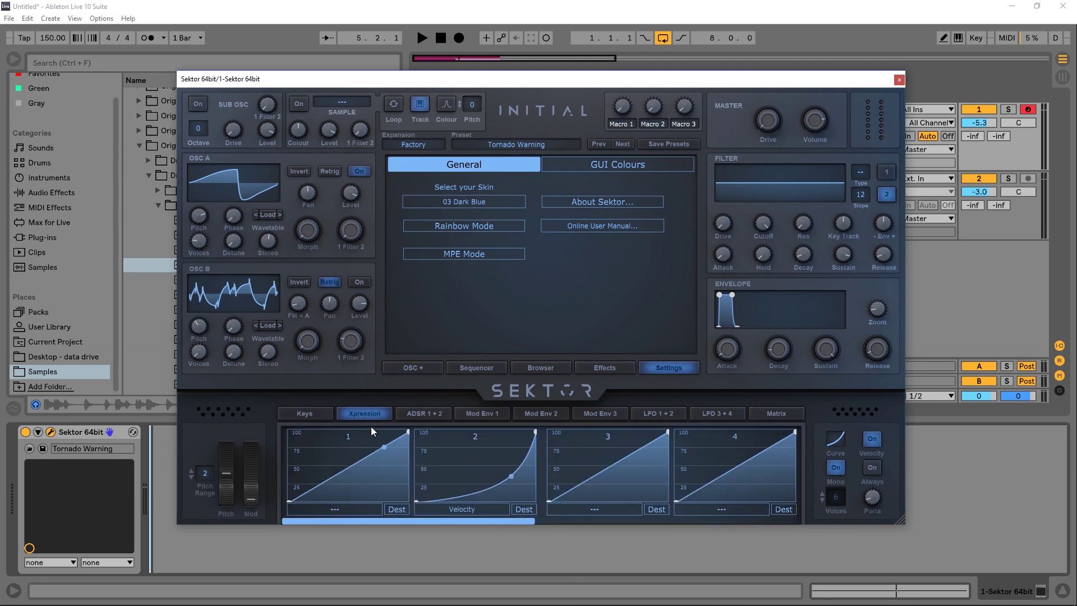
click(491, 509)
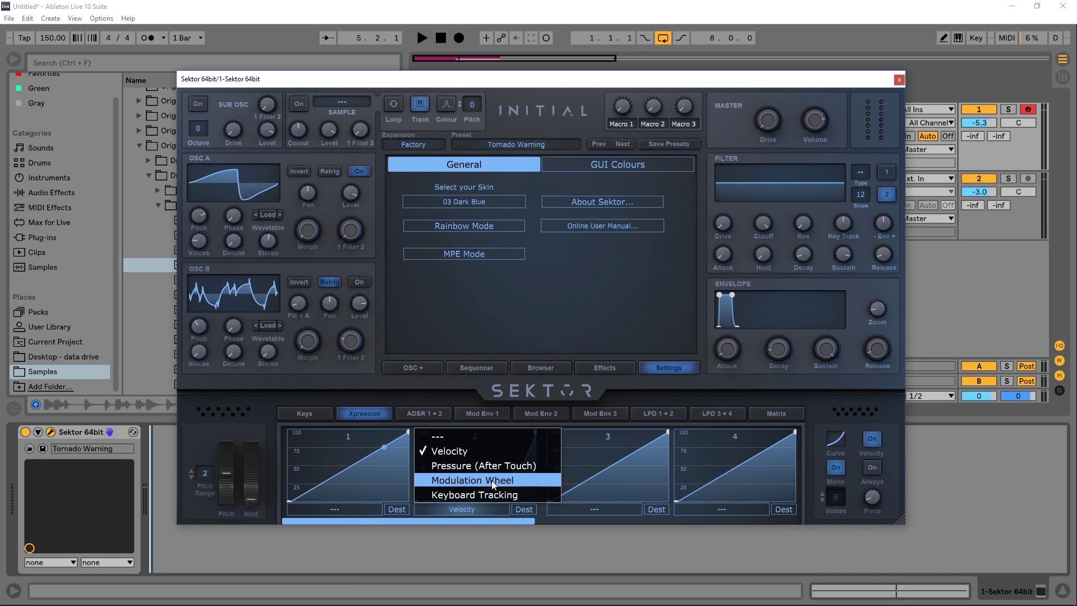
click(417, 413)
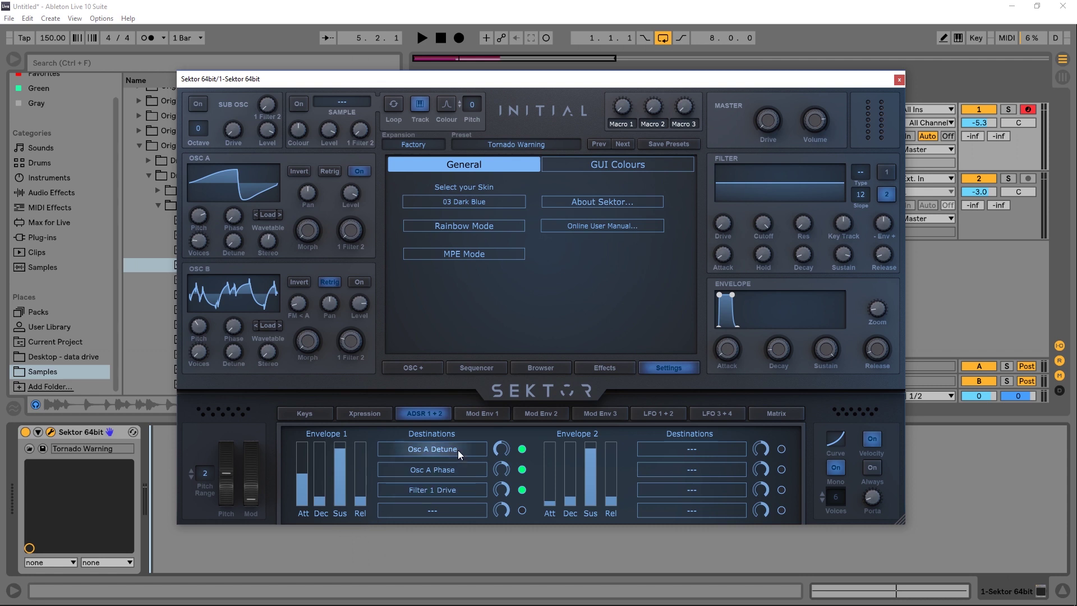
mouse_move(507, 490)
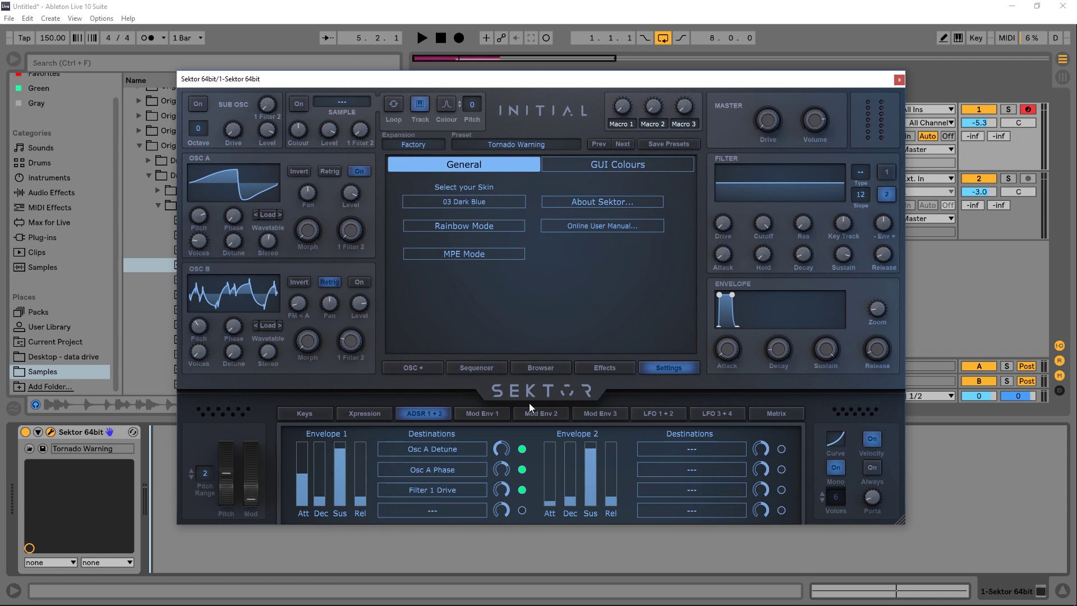
Browse the Mod Env 1, Mod Env 3, LFO 1+2 and LFO 3+4 pages, ending on the Matrix.
click(478, 415)
click(597, 414)
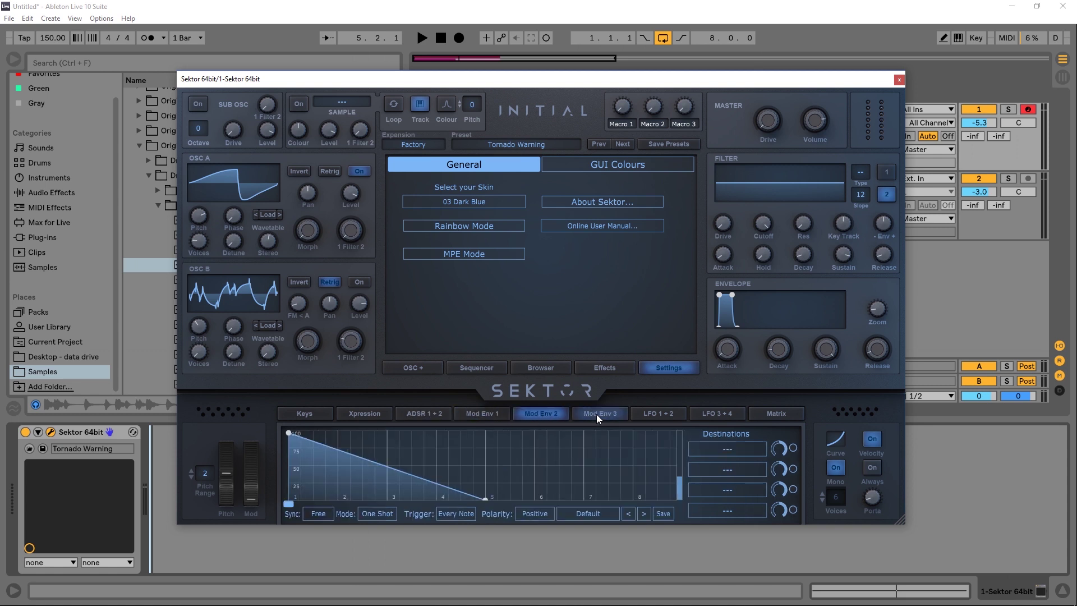
click(658, 414)
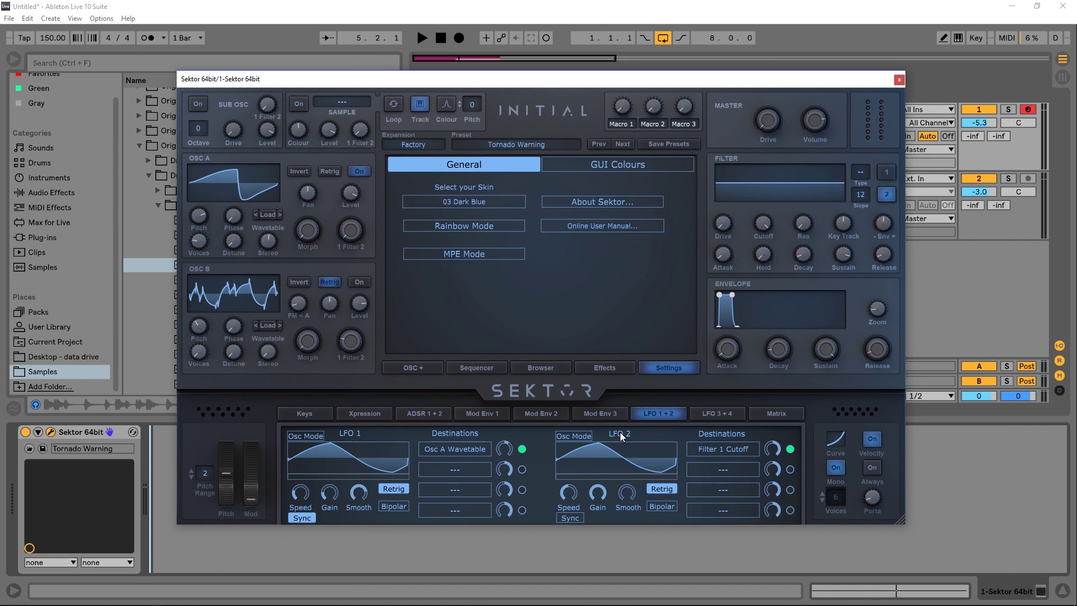
click(716, 413)
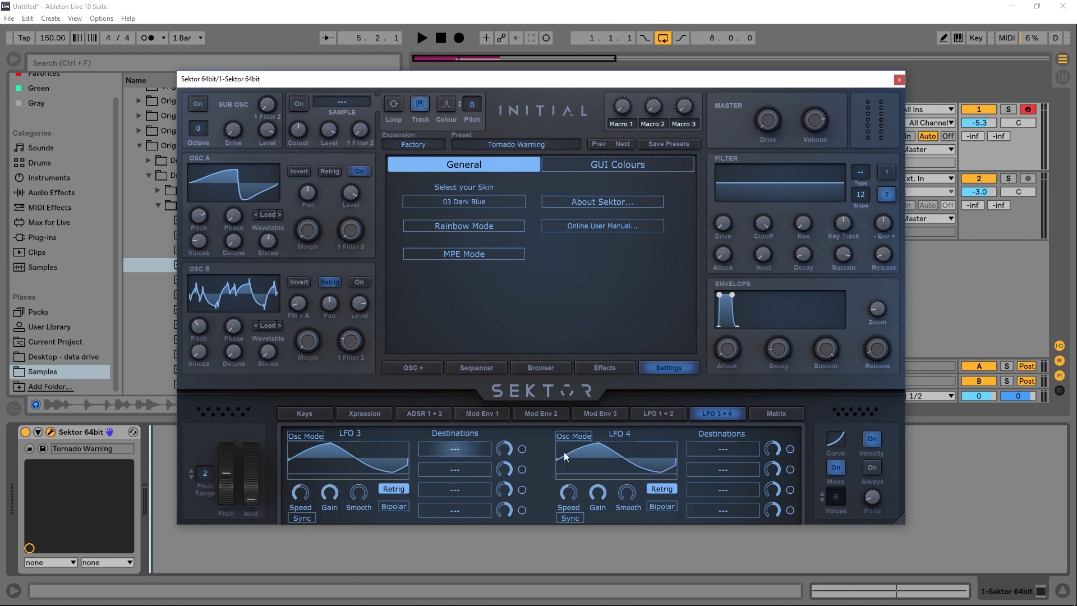
click(776, 414)
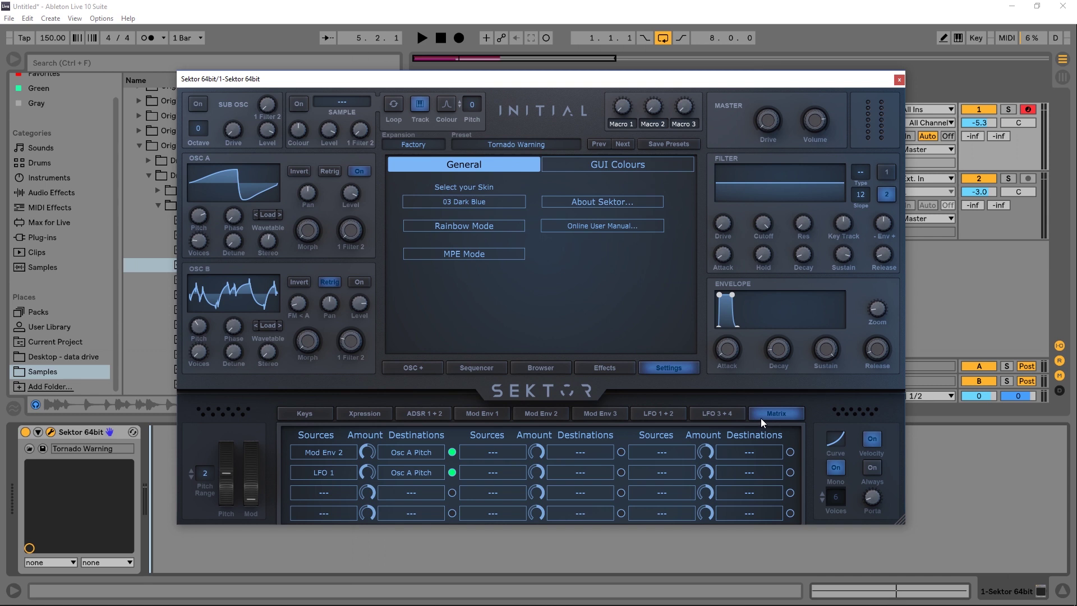
Load the Sequence preset Vape from the Browser and start playback.
click(502, 145)
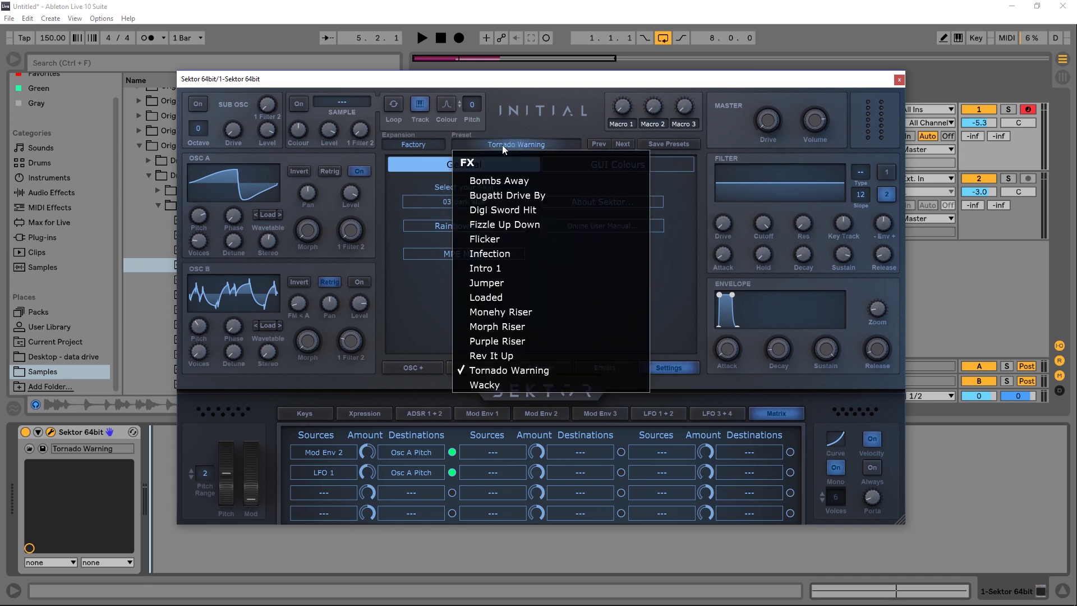
click(502, 146)
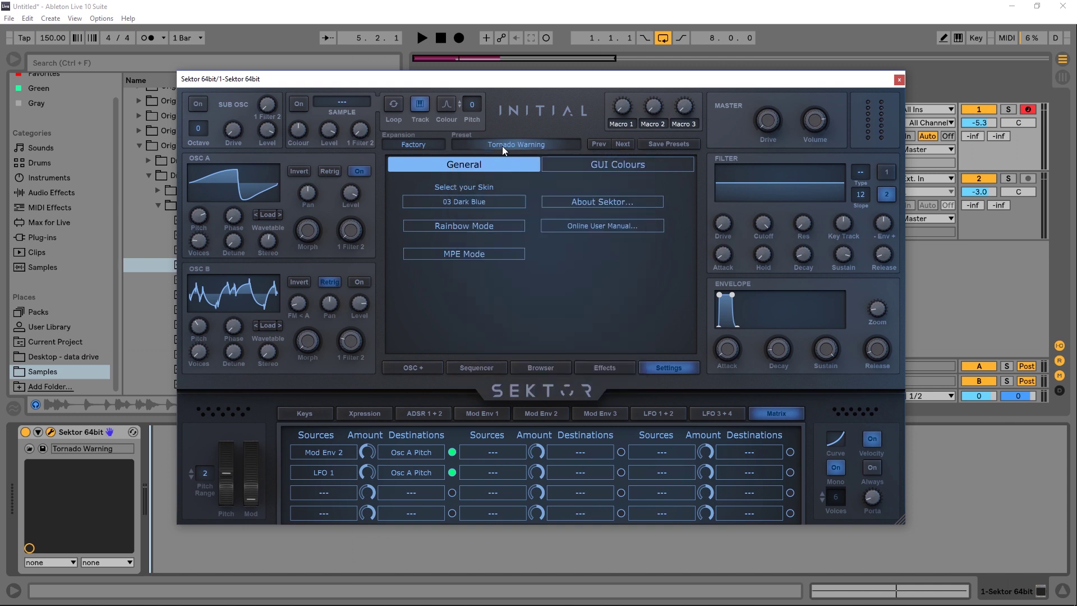
click(537, 369)
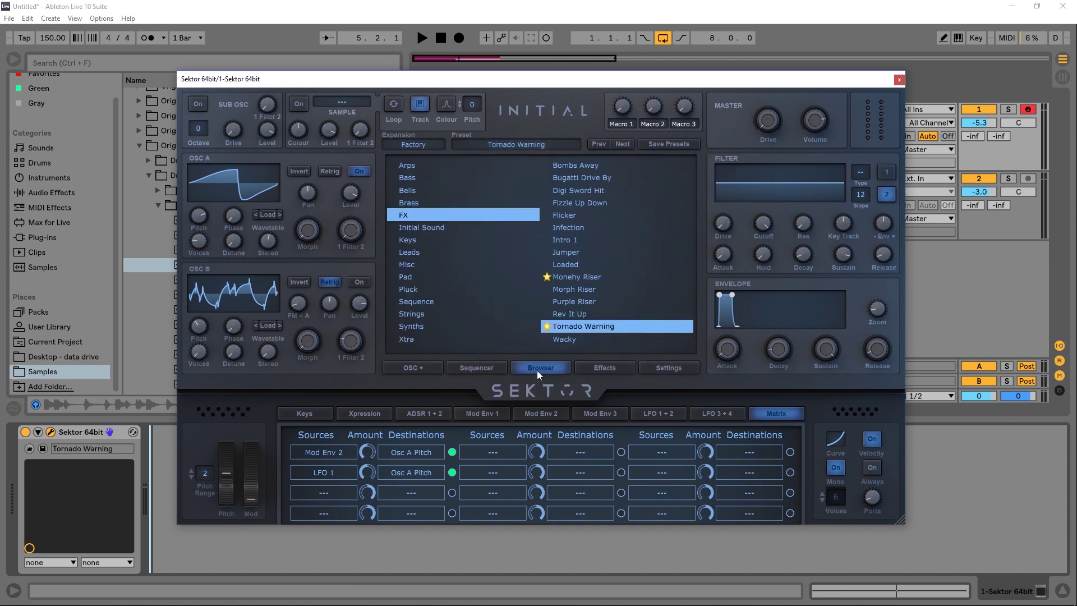
click(415, 303)
drag(689, 214, 684, 332)
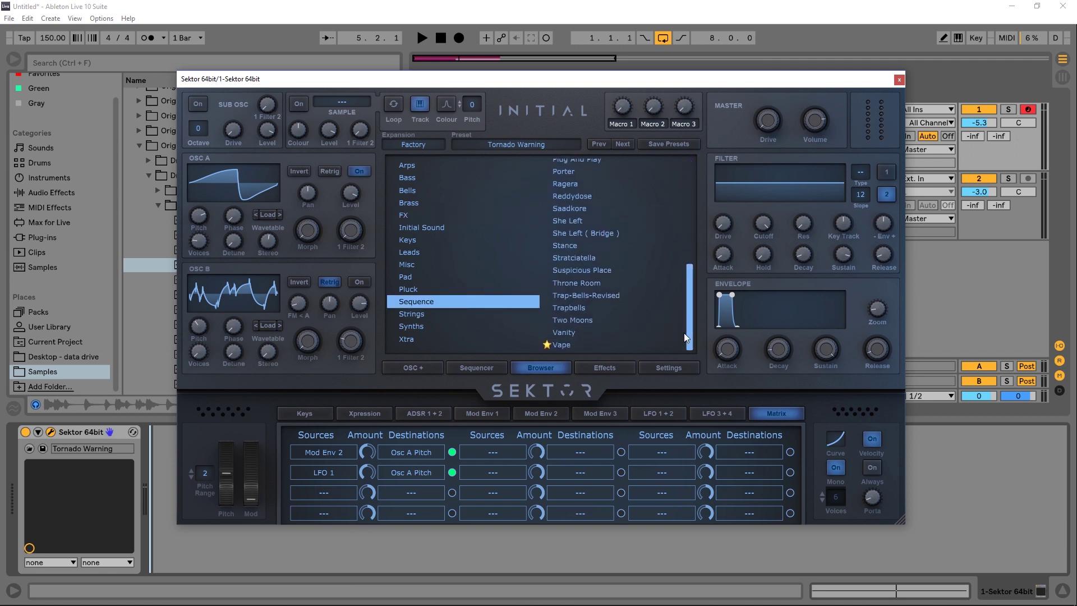
click(597, 346)
click(422, 37)
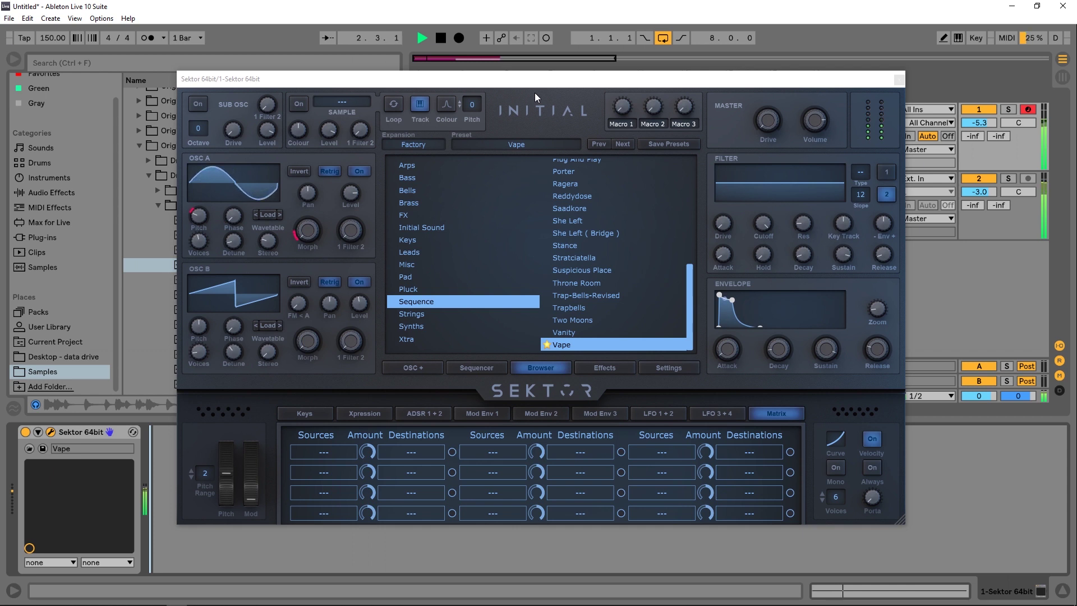
Step back through Vanity, Two Moons, Trapbells and Suspicious Place to Stratciatella, then stop playback.
click(595, 143)
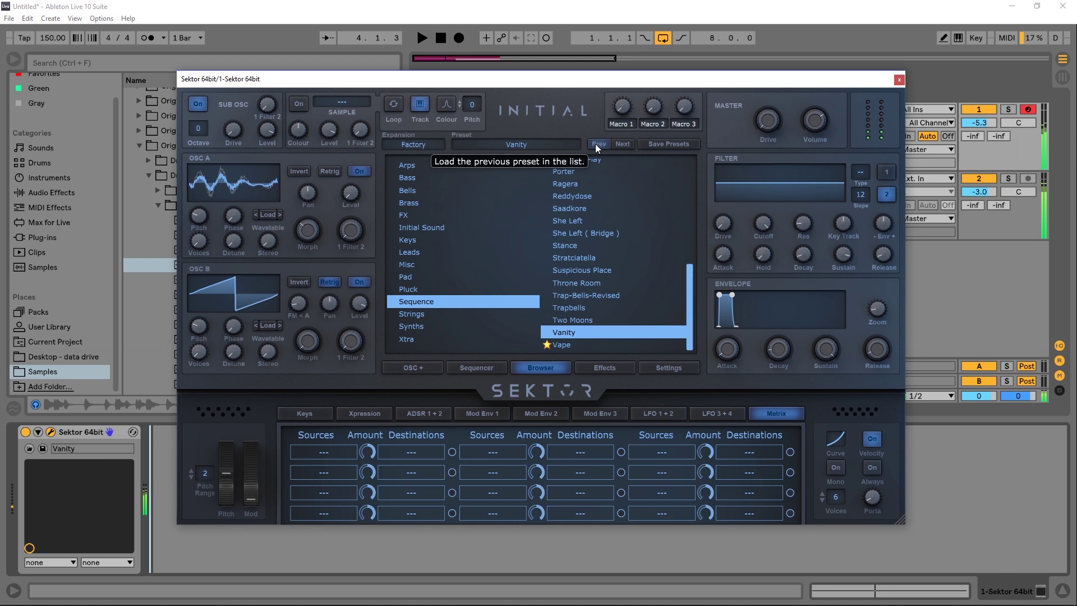
click(595, 144)
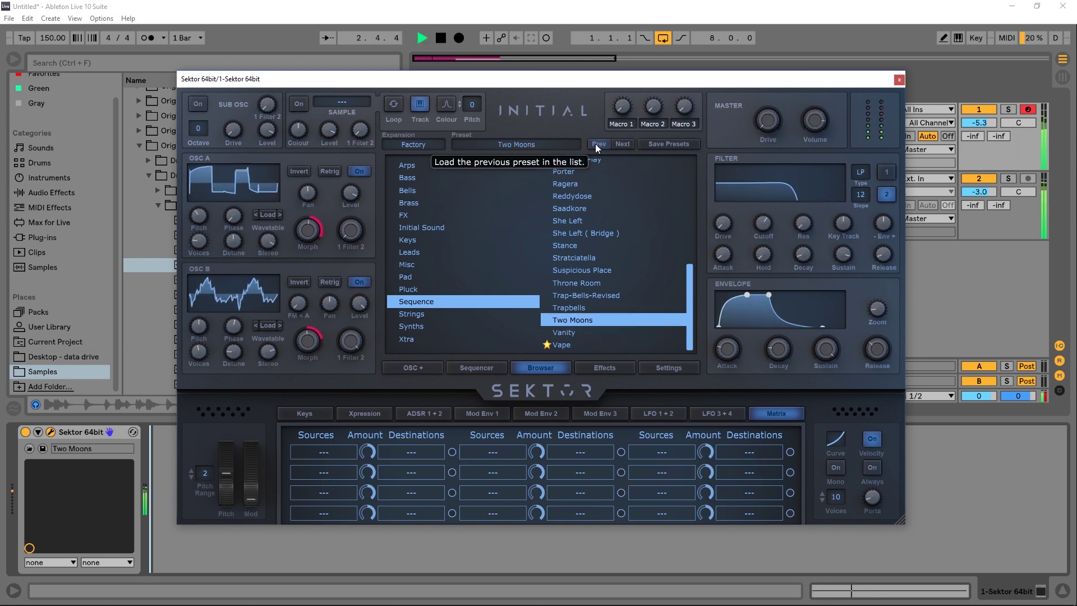
click(595, 144)
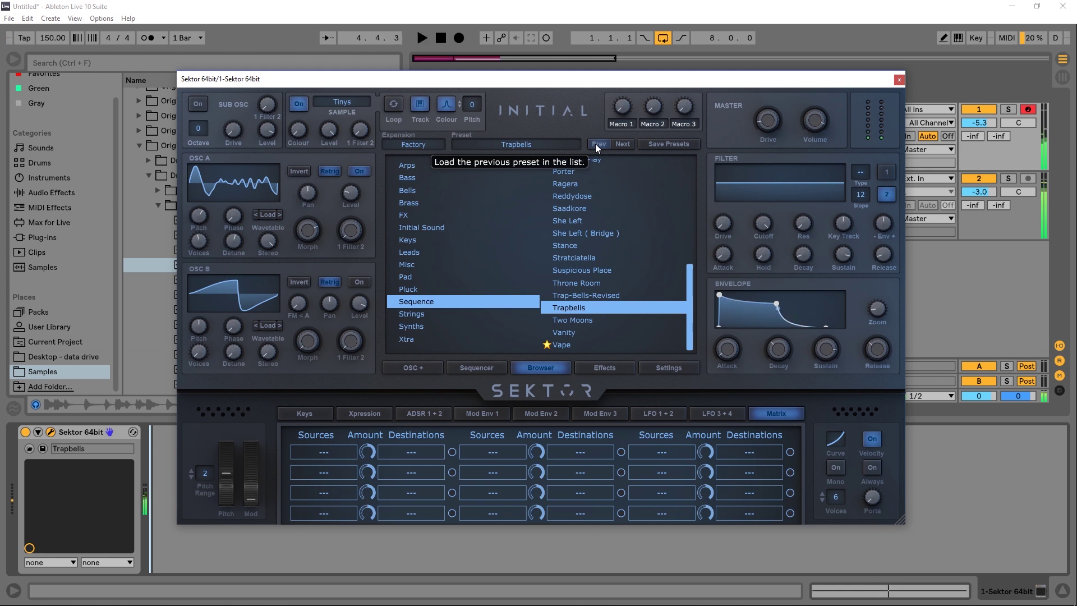
click(595, 144)
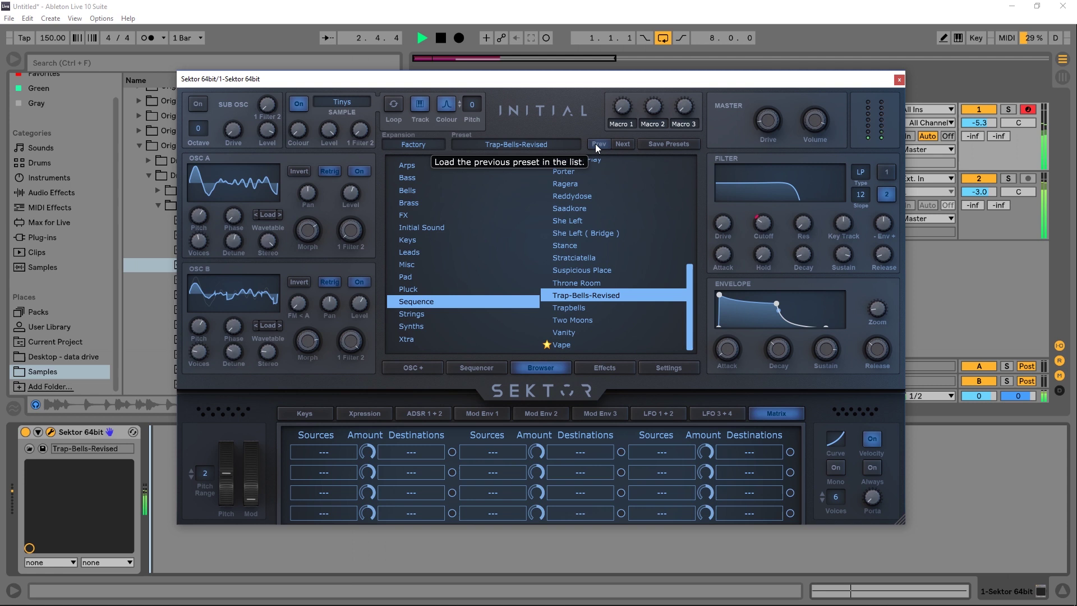
double_click(595, 144)
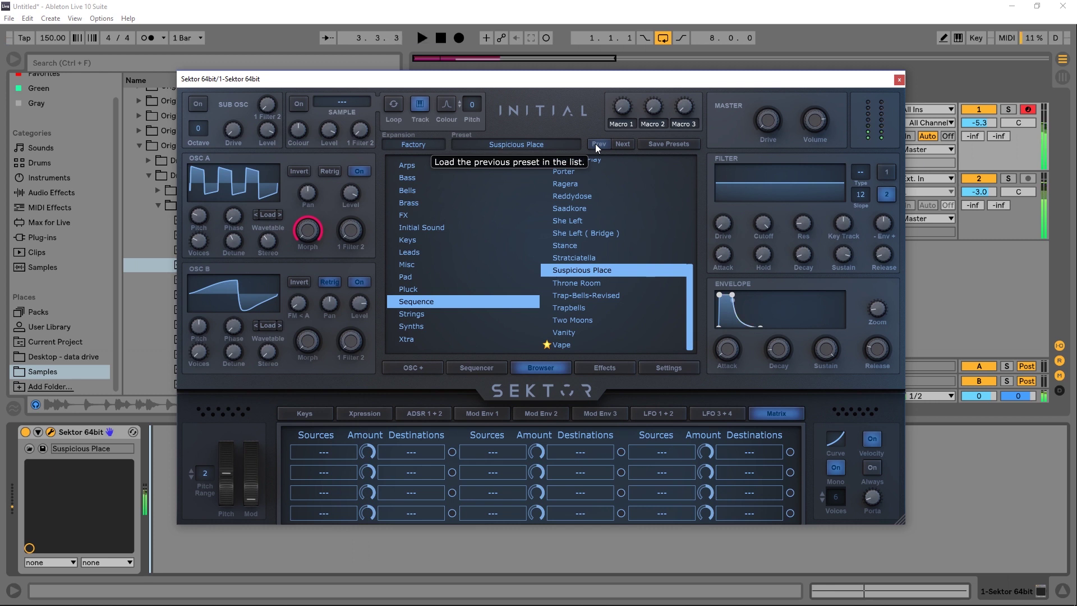
click(595, 143)
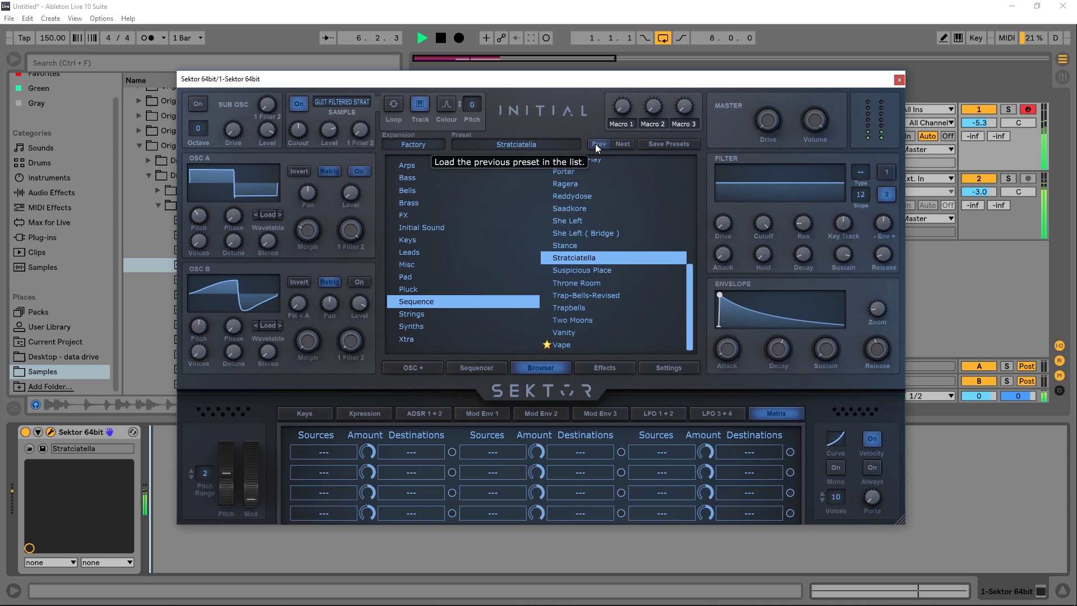
key(space)
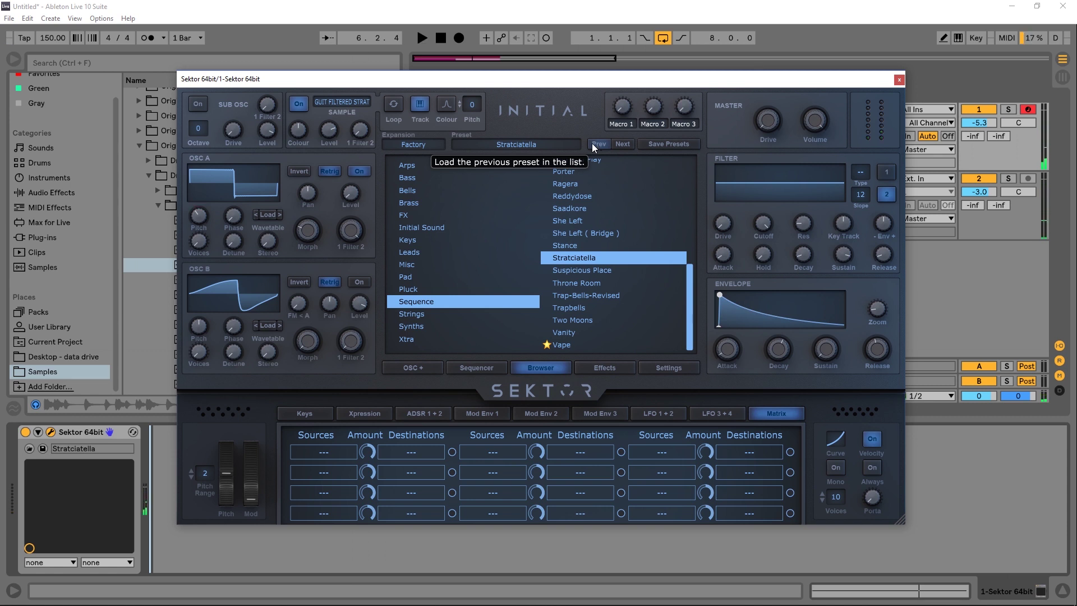
Load and play the Arps preset Castle Walls Arp, then Cobra Strike.
click(430, 167)
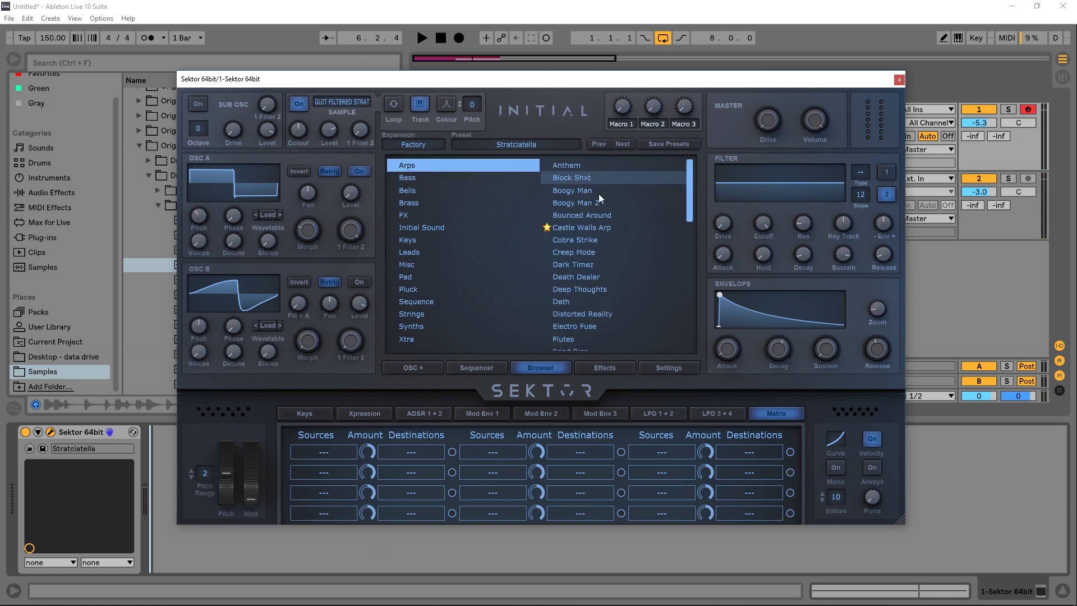
click(561, 227)
key(space)
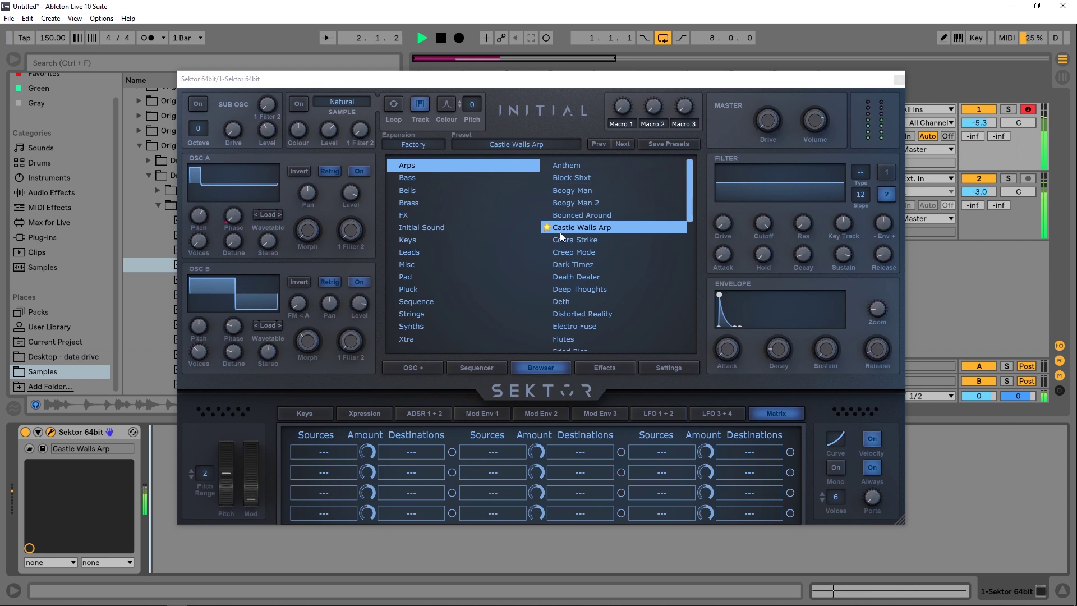
click(618, 143)
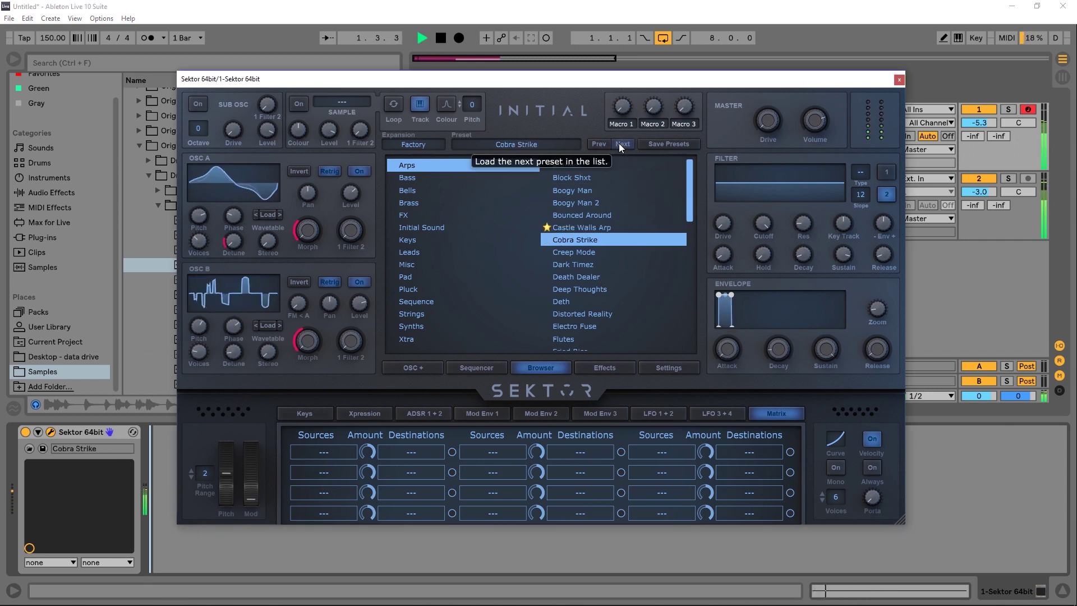
key(space)
Audition Creep Mode, Dark Timez and Death Dealer in turn, then stop playback.
click(619, 143)
key(space)
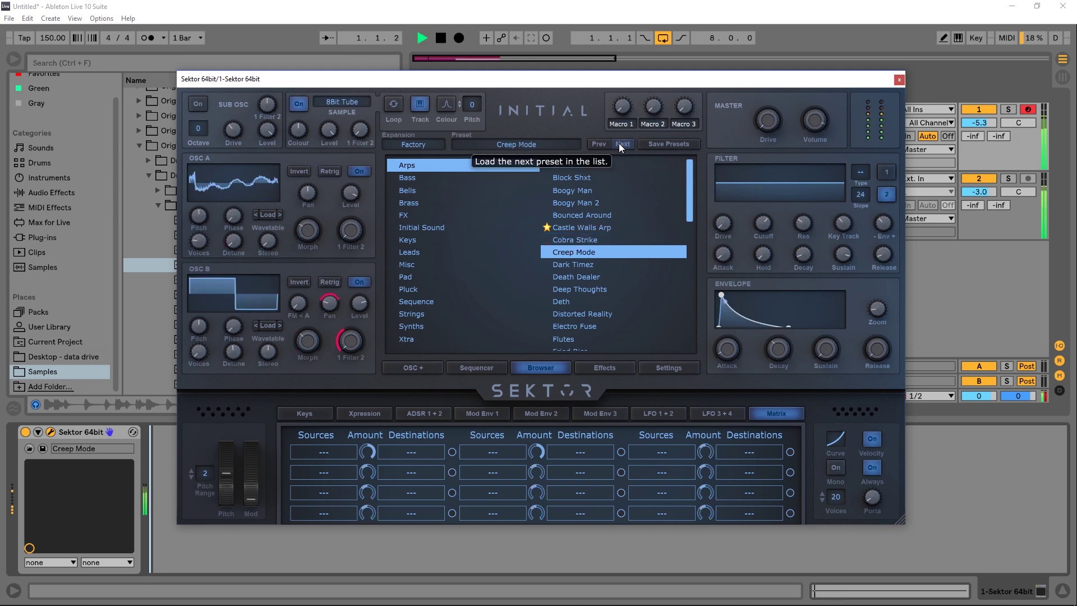
click(618, 143)
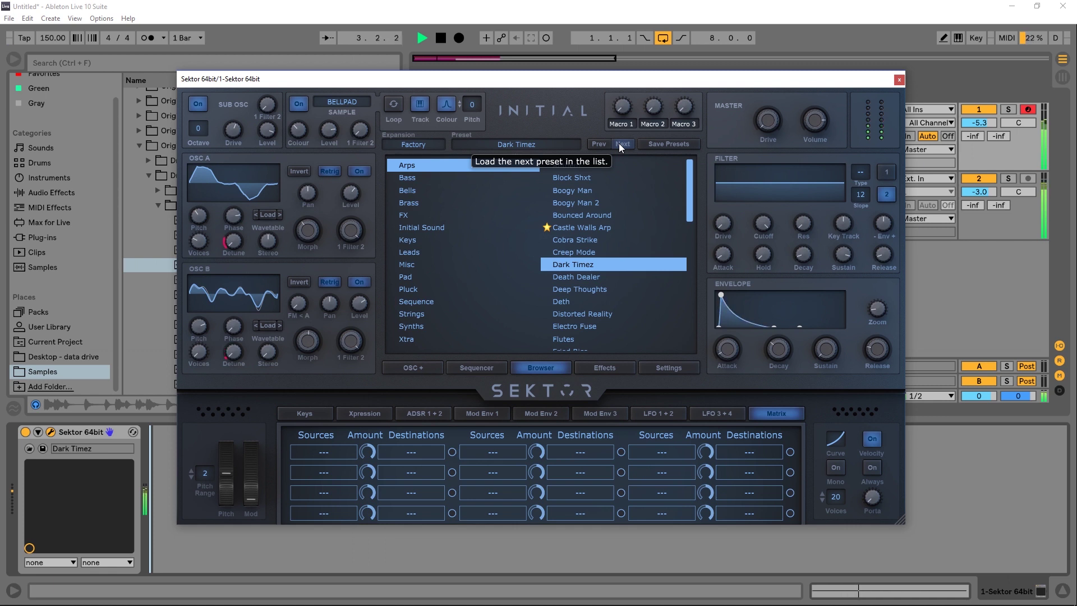
key(space)
click(618, 143)
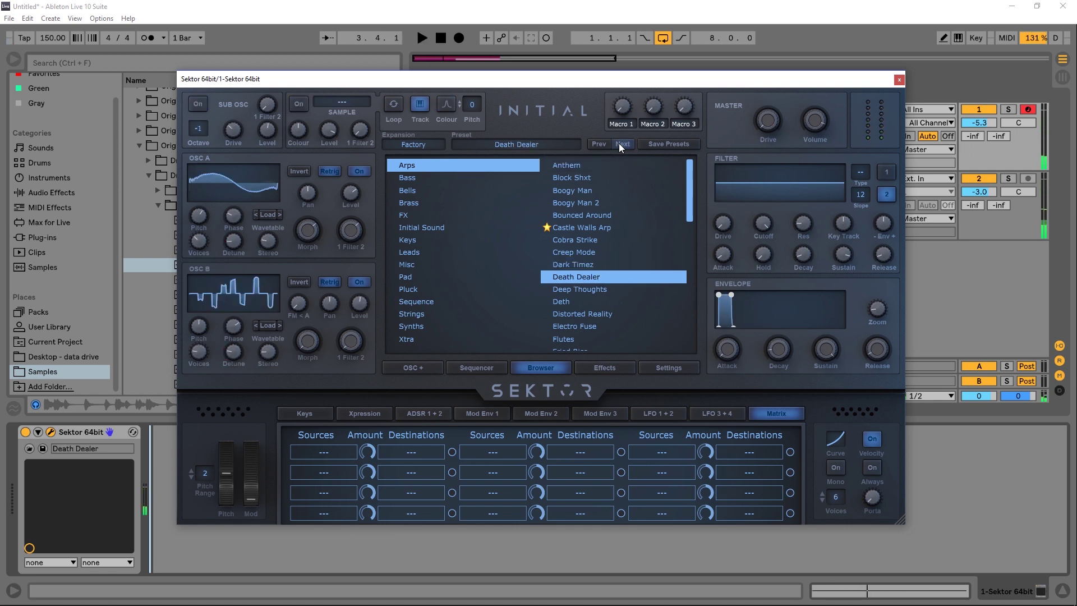
key(space)
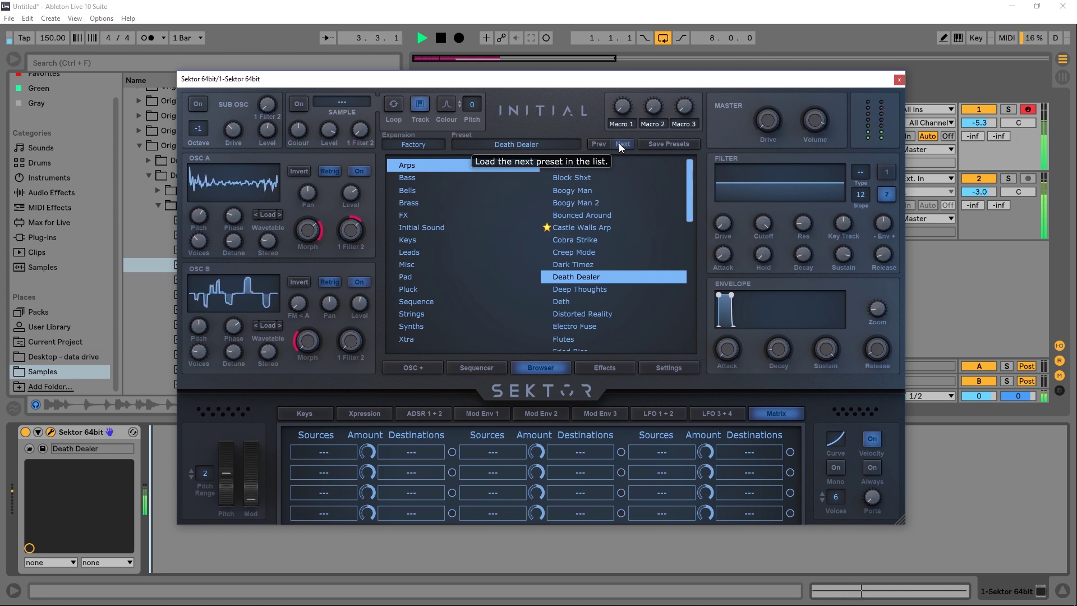
key(space)
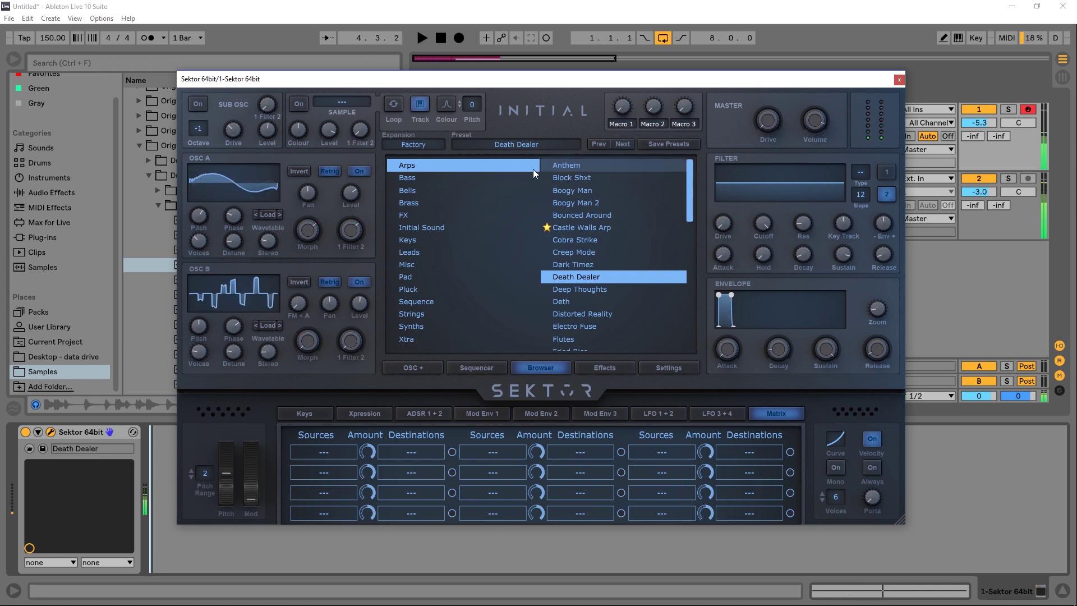
Step through Bass presets 808north, All G Shxt, Arrival, Backtobassic, Bang Bang 808 to Black Heartz, then list Bells.
click(429, 178)
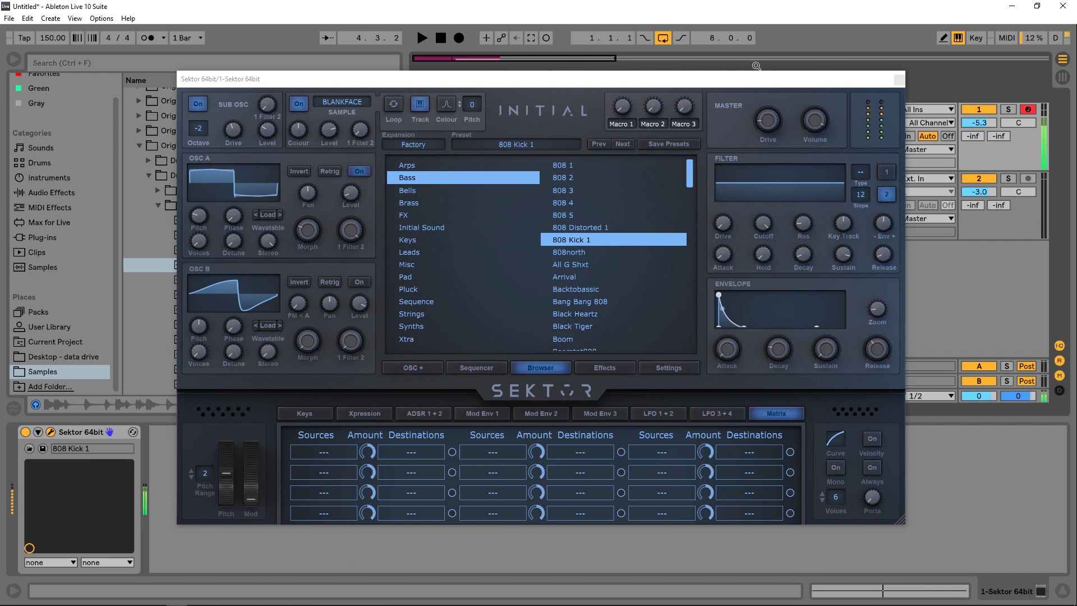
click(624, 145)
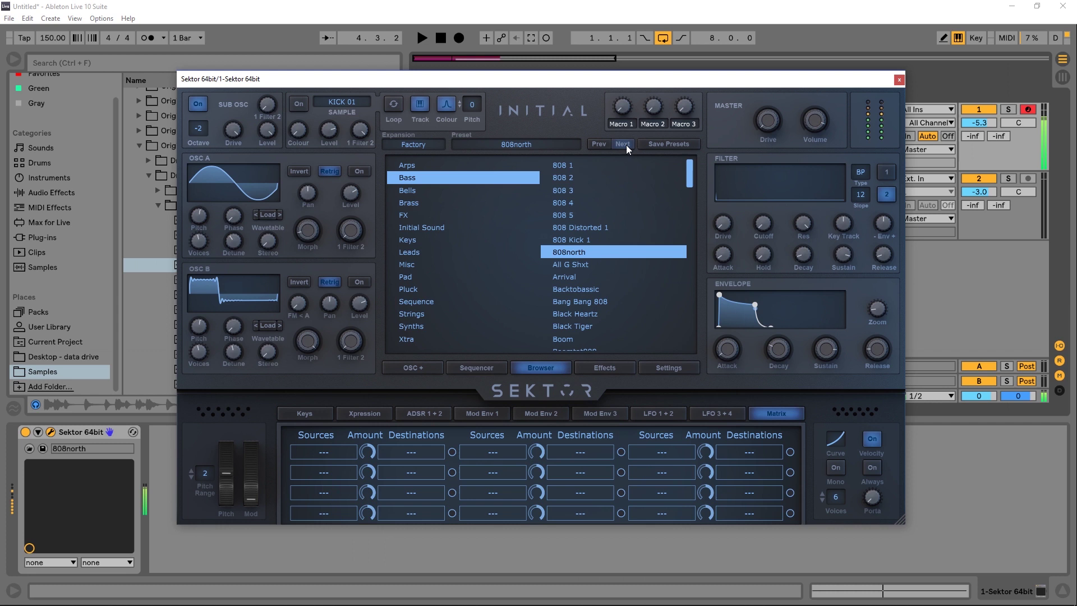
click(625, 145)
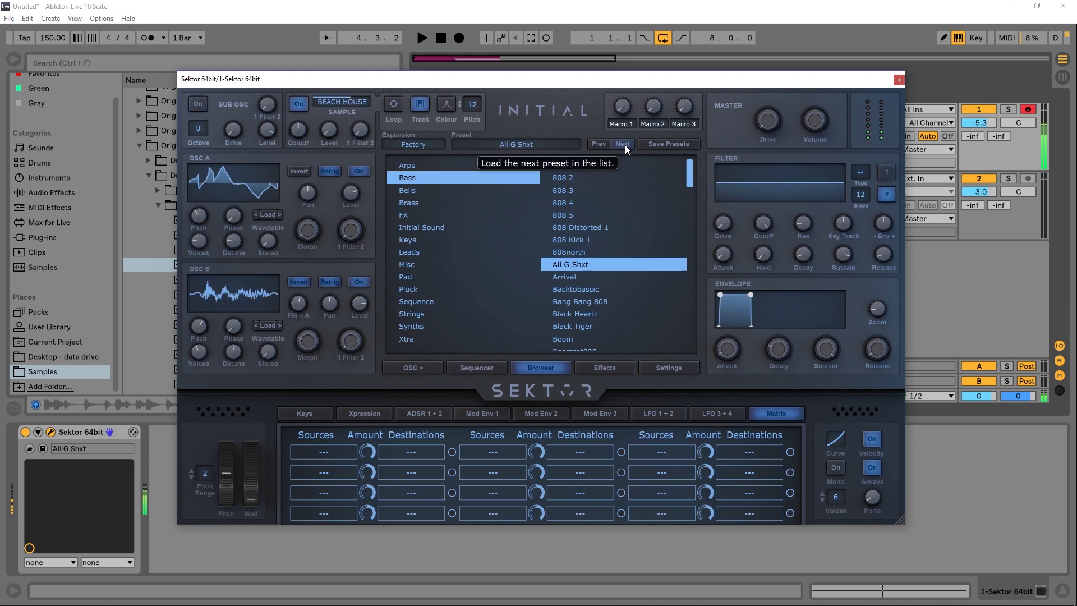
click(625, 145)
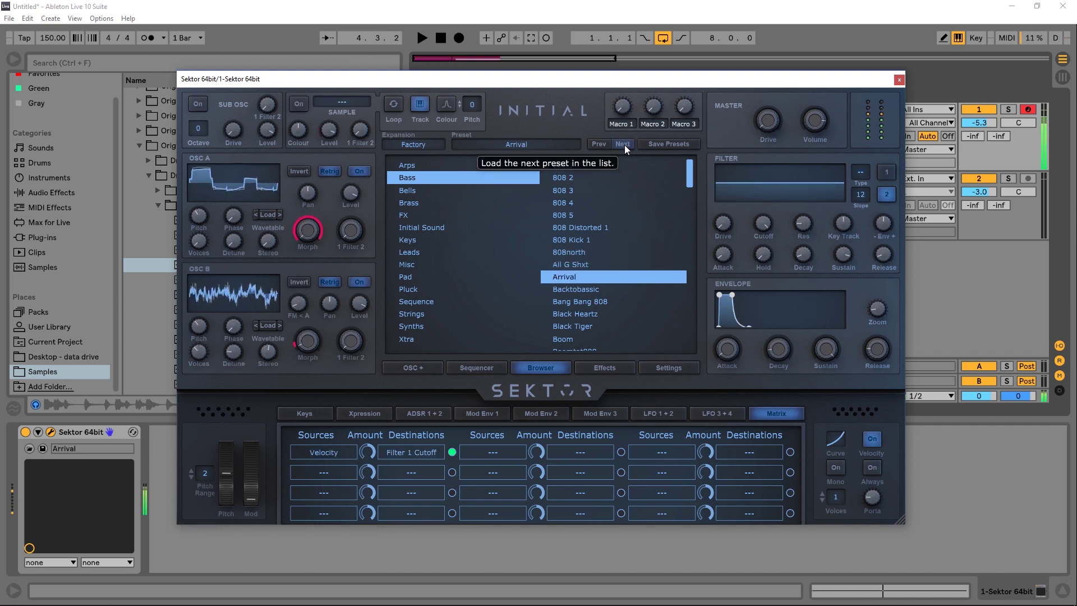
click(624, 145)
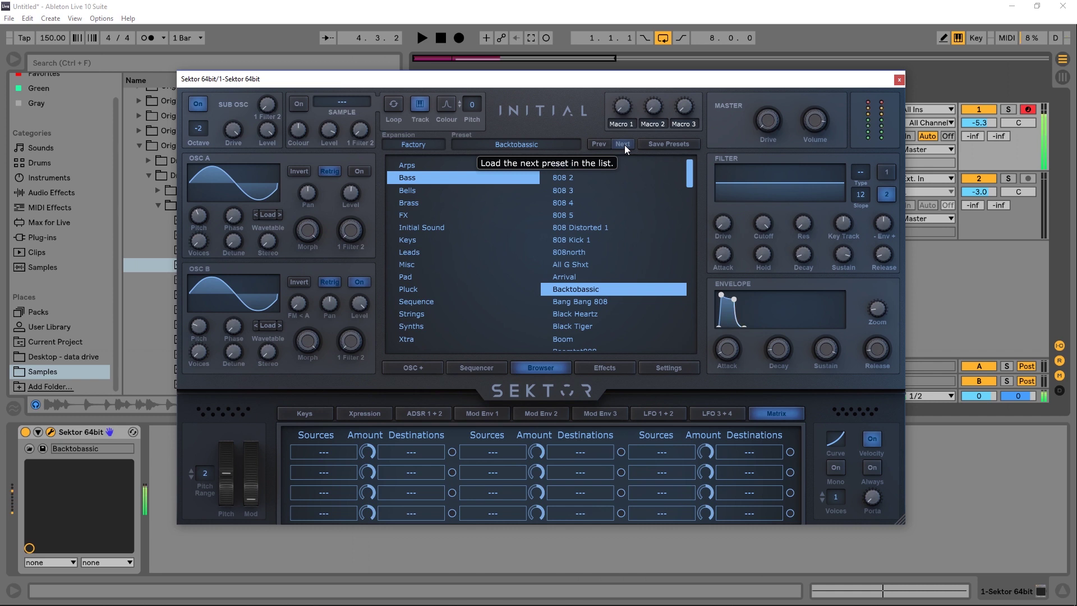
click(625, 144)
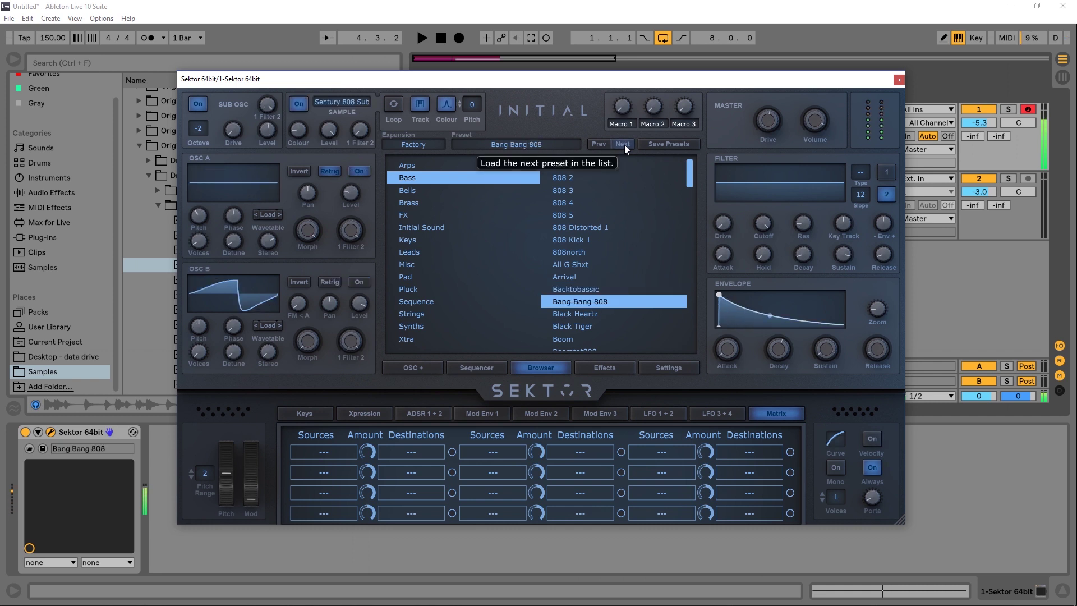
click(624, 145)
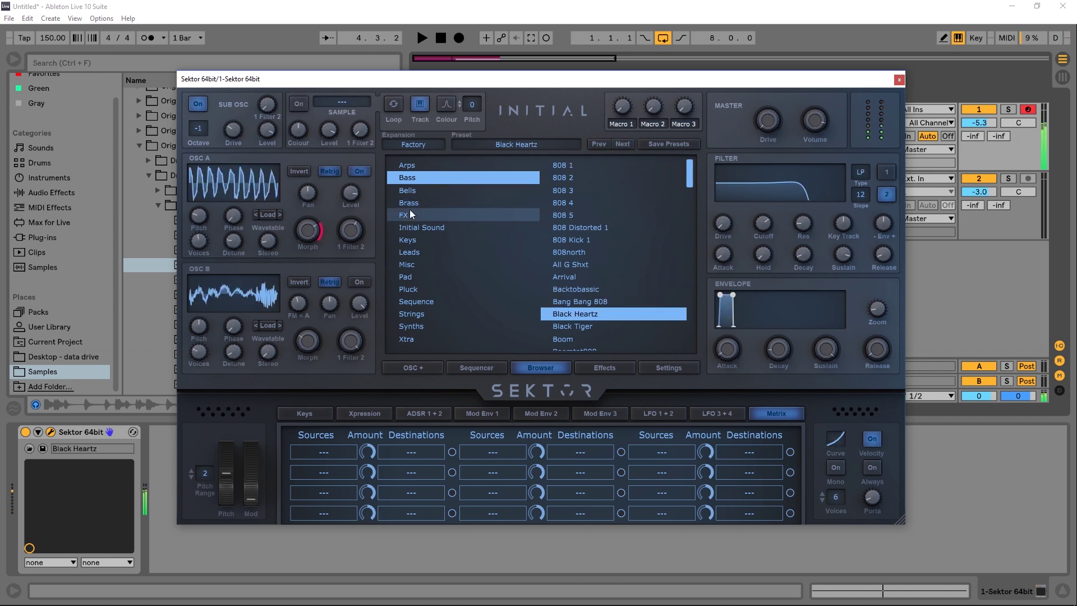
click(411, 192)
Load the Bells presets Baphomet's Anthem, Blocked Toy and then Chain Swangs.
click(587, 165)
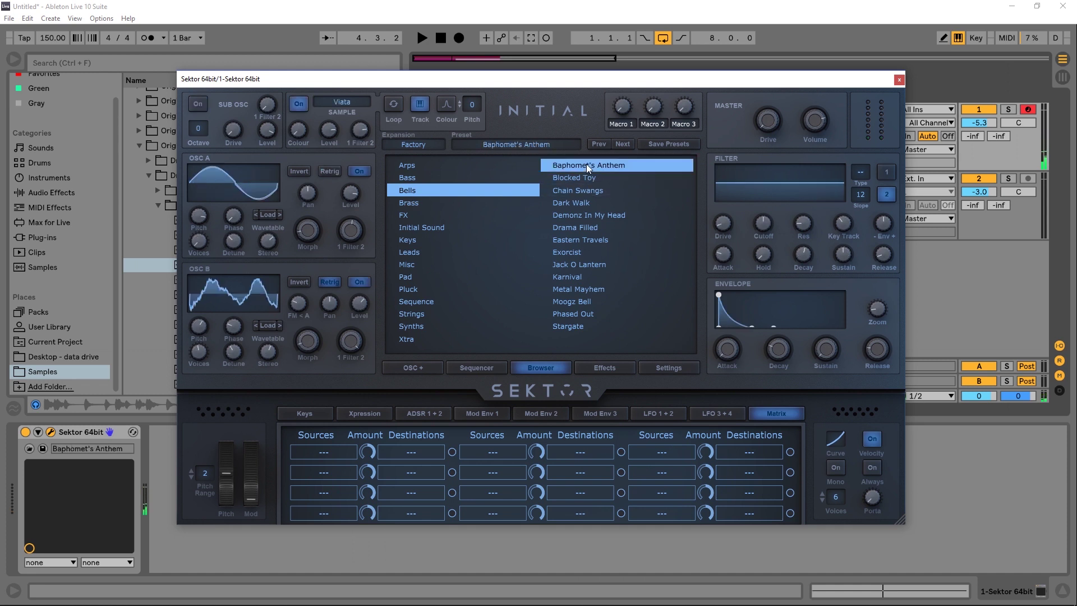
click(583, 19)
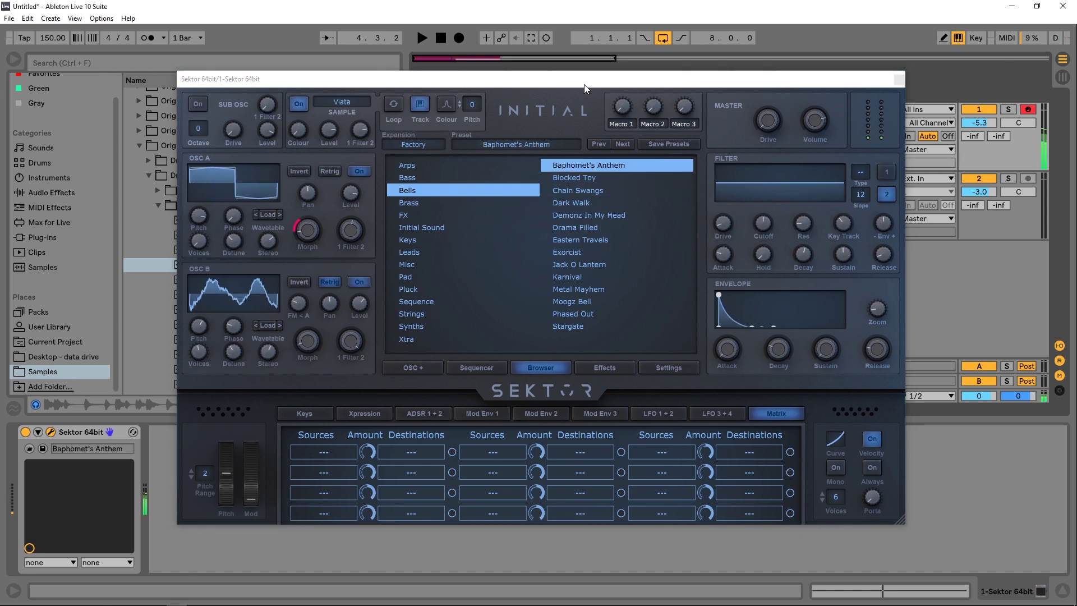
click(573, 179)
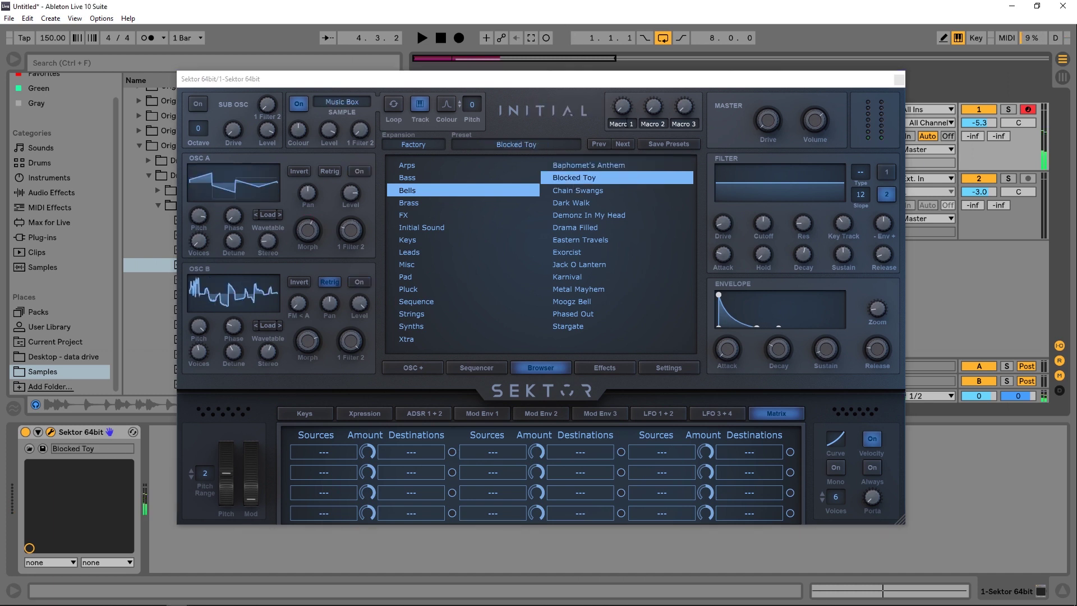
click(620, 142)
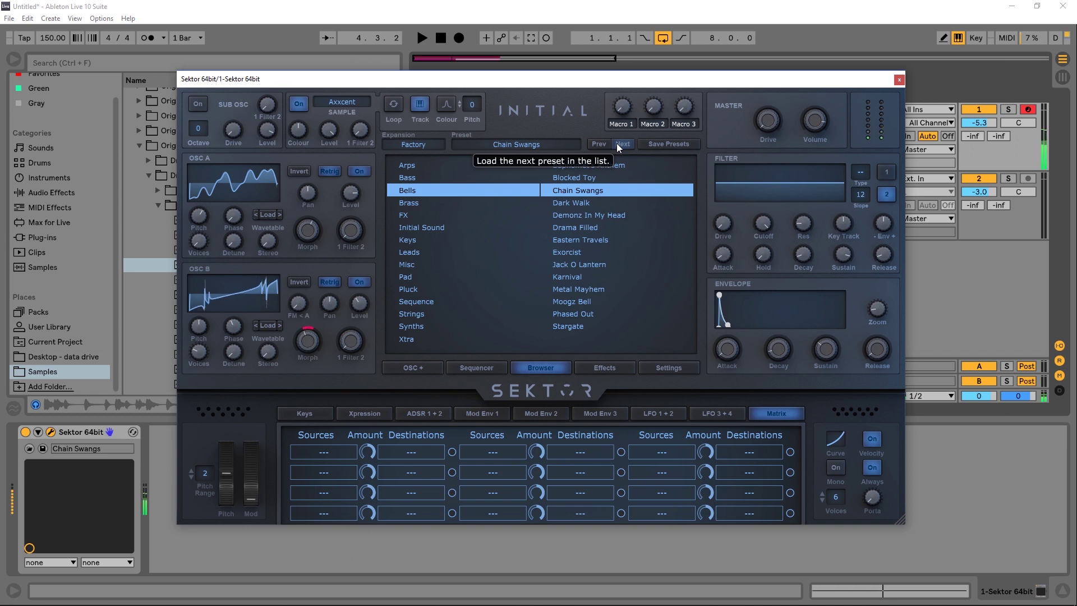
Browse the Initial Sound, Synths, Strings, Pluck and Misc preset categories.
click(493, 231)
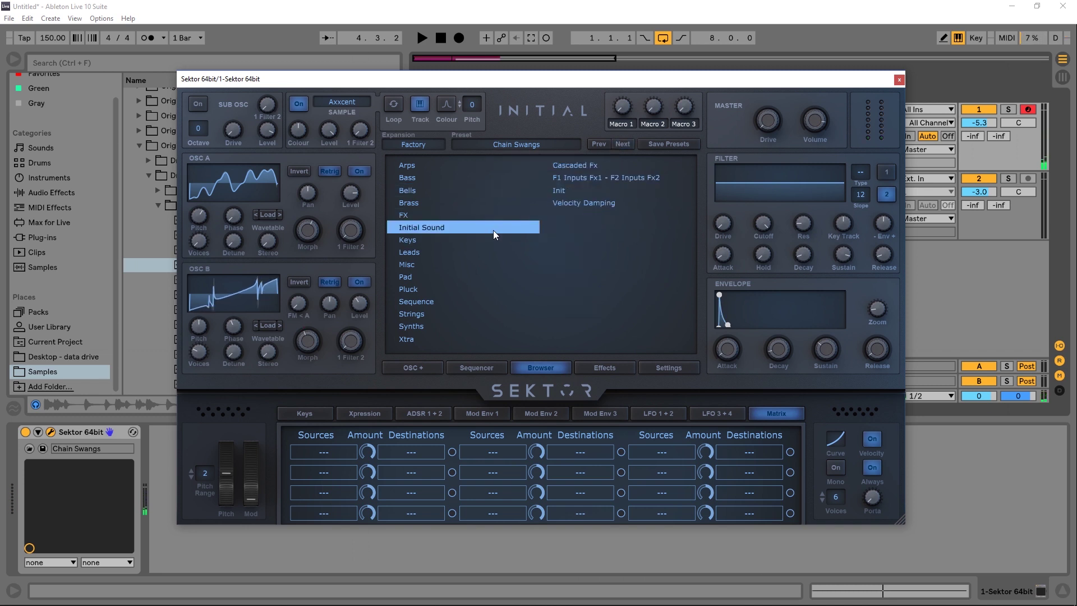
click(415, 325)
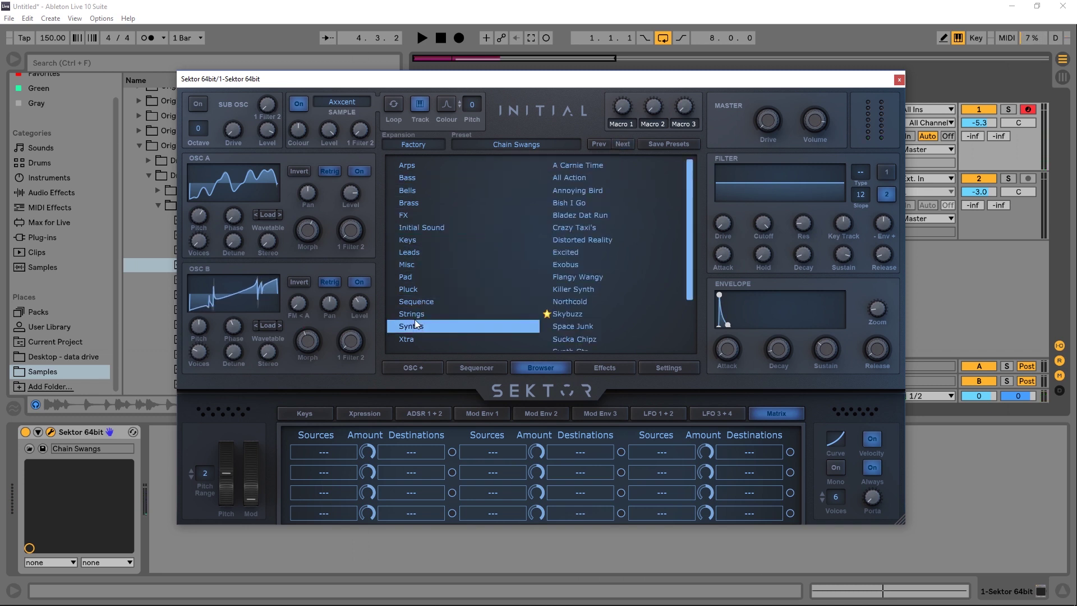
click(414, 313)
click(409, 288)
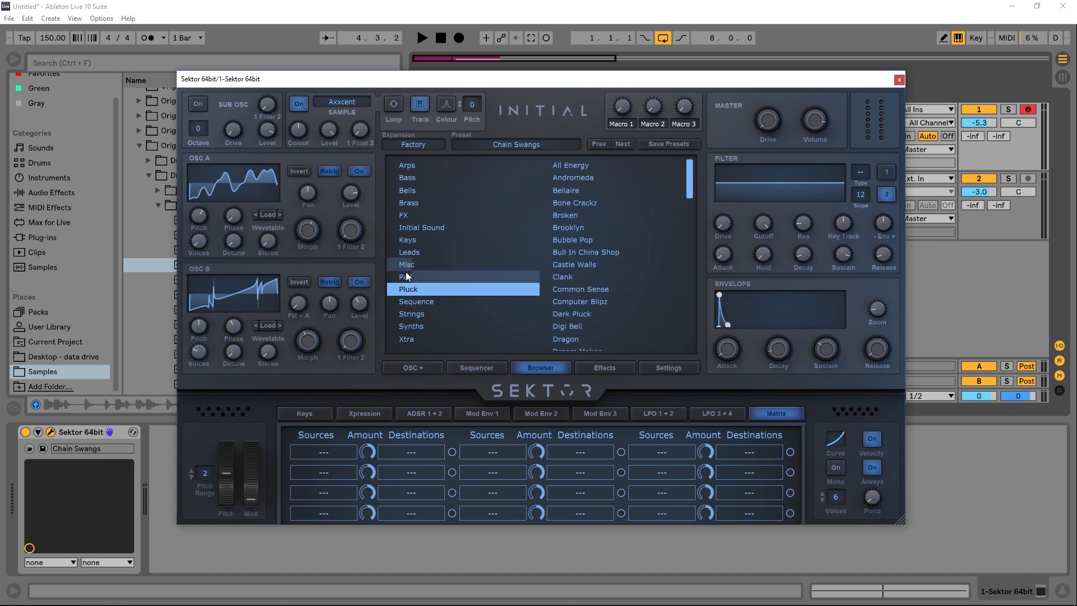
click(409, 264)
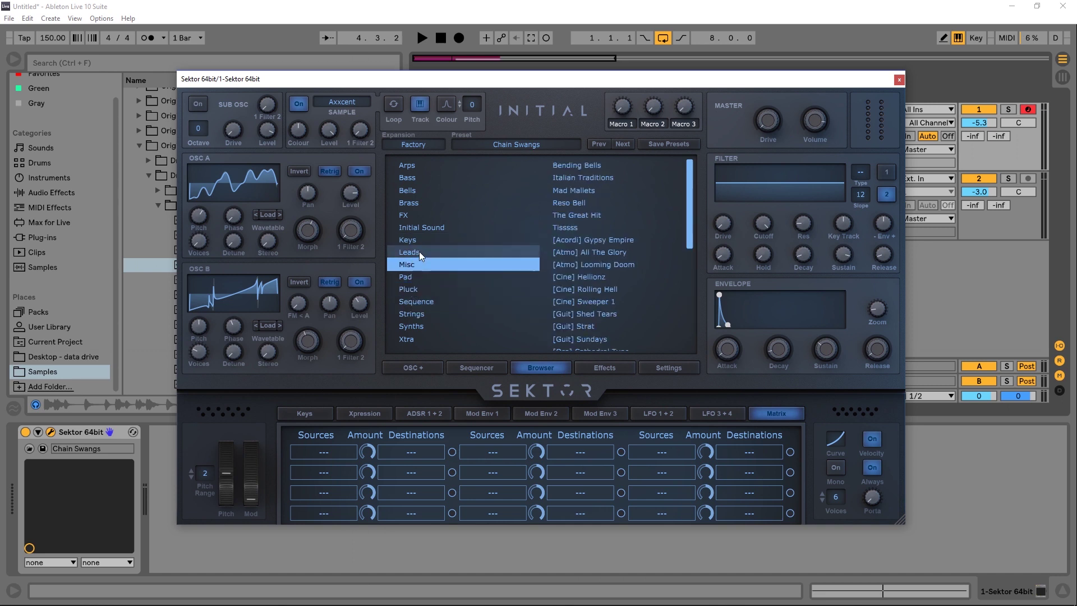